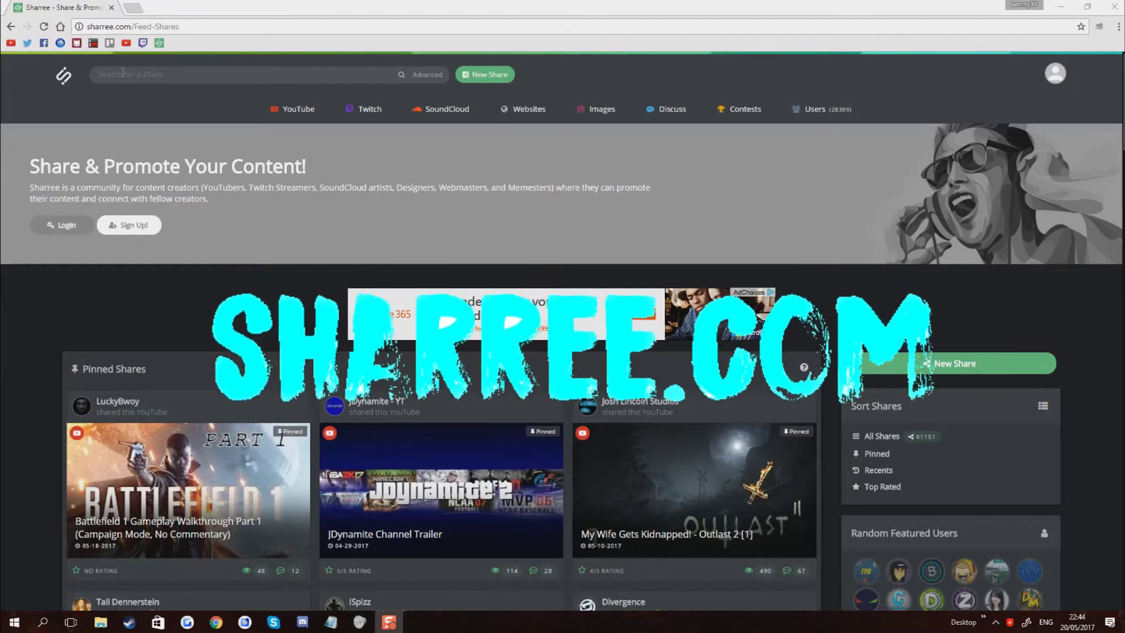
Step: Begin signing up for a new Sharree account, skipping the optional social follow step
left_click_drag(179, 27, 4, 40)
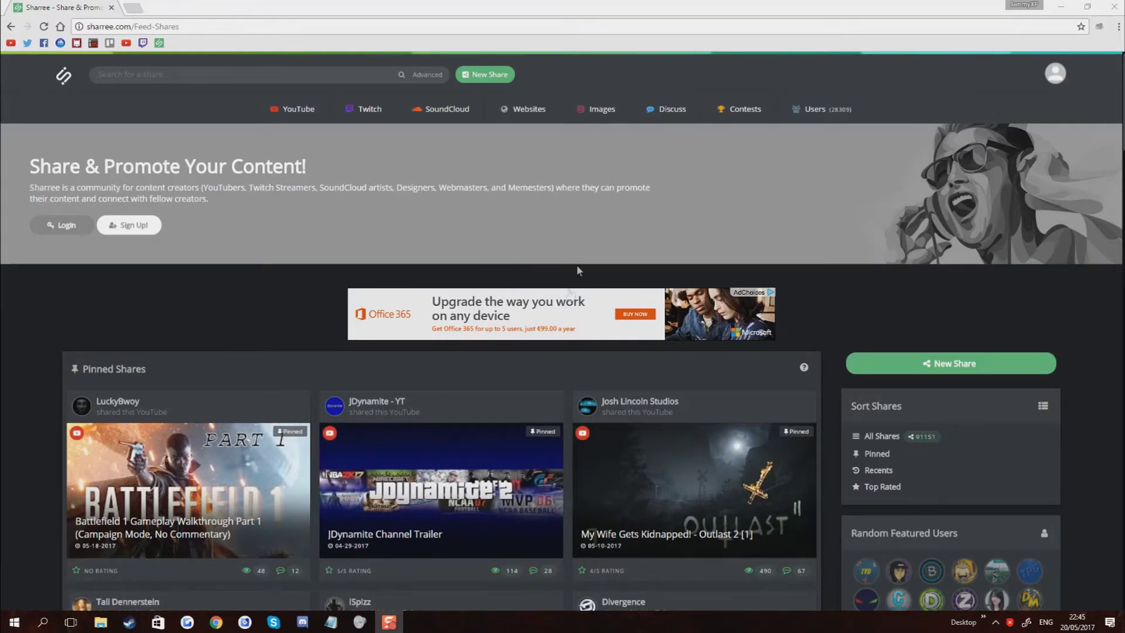
left_click(131, 227)
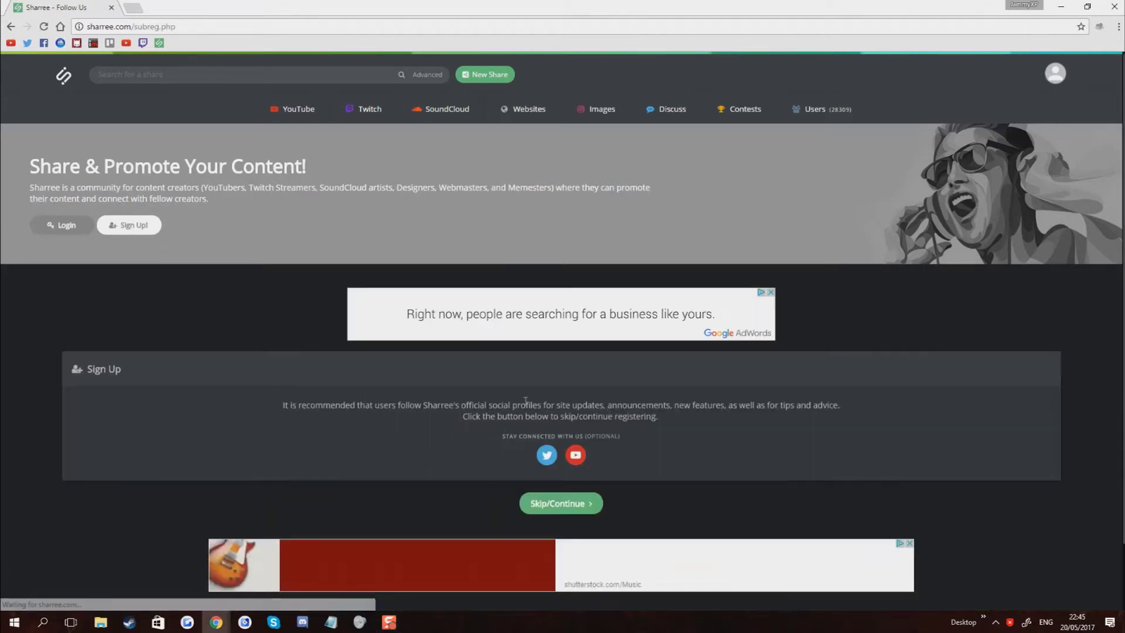
scroll(340, 369, "down", 1)
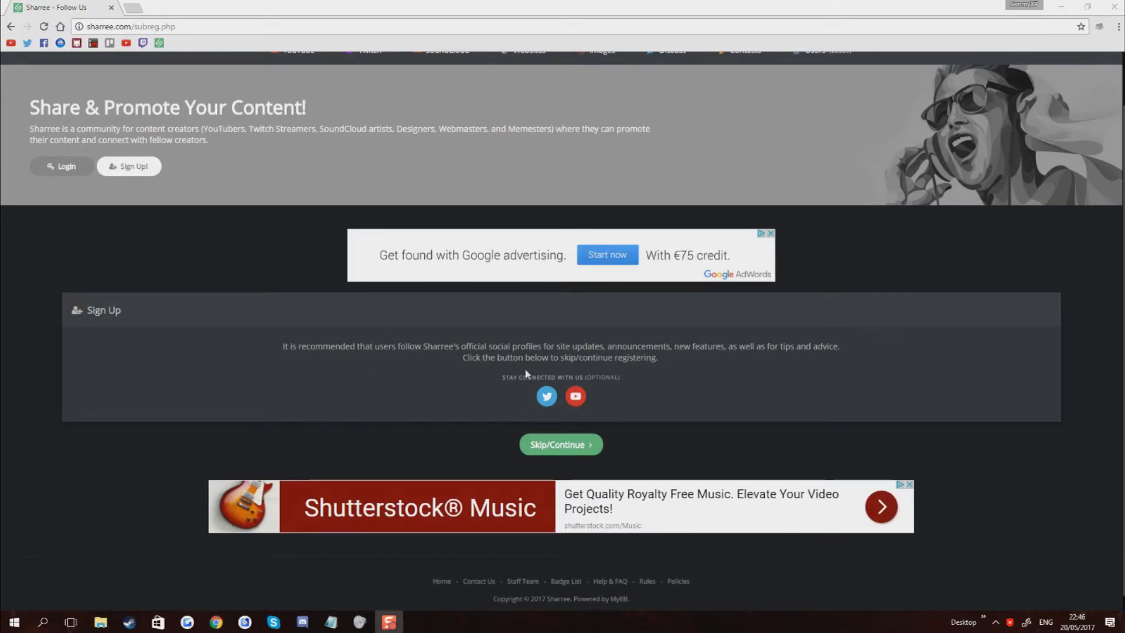
left_click(574, 445)
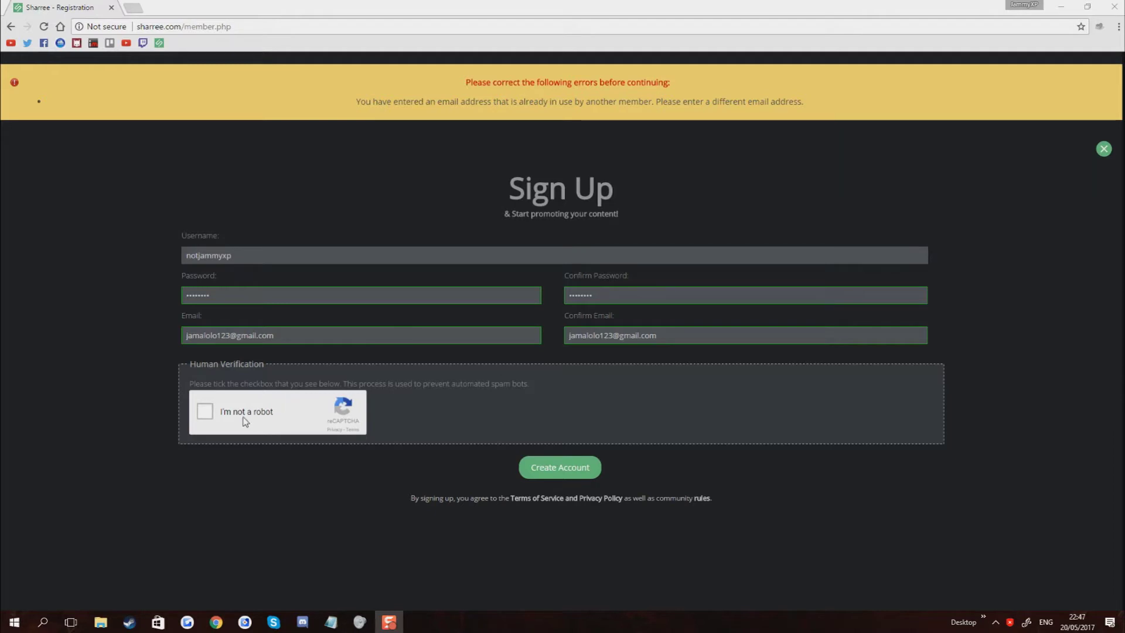
Step: Tick the 'I'm not a robot' box and submit the Create Account registration
left_click(206, 412)
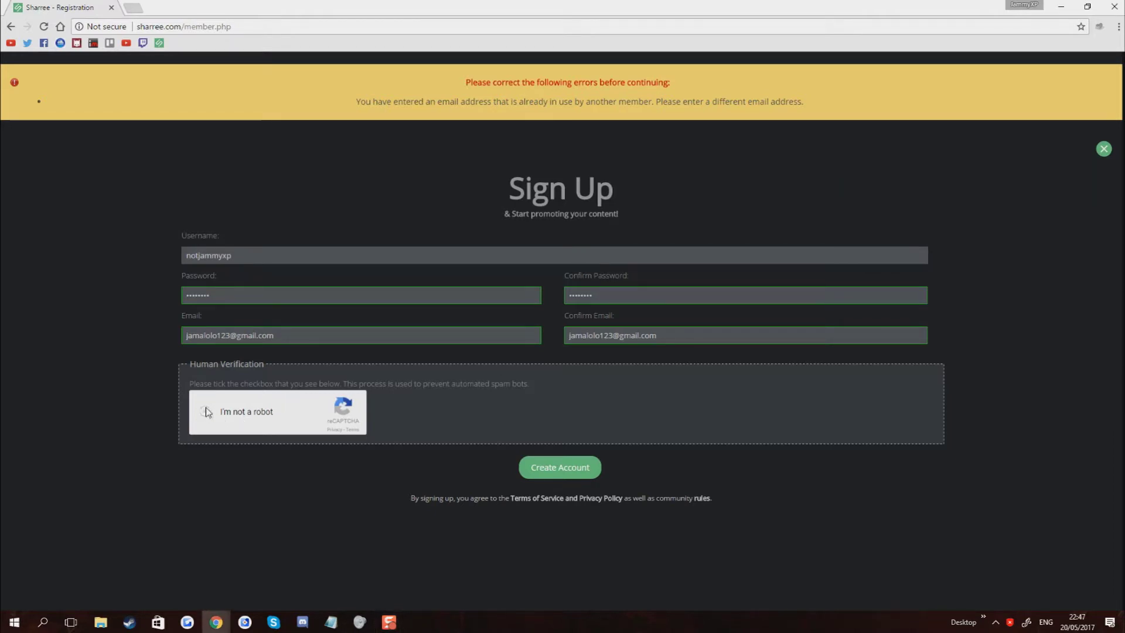
left_click(559, 471)
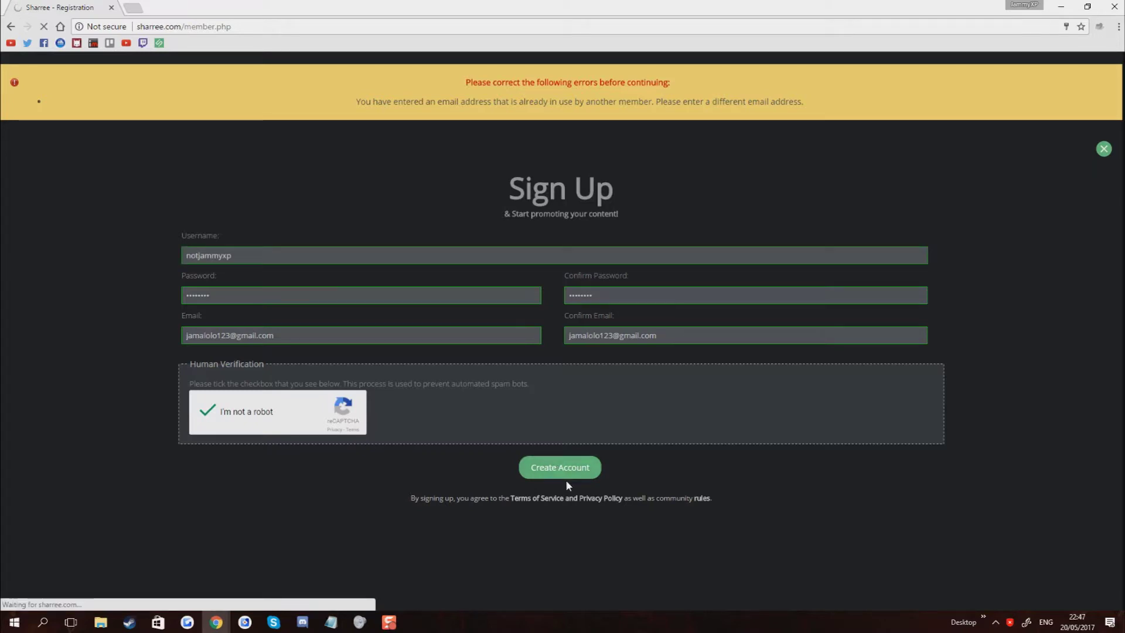
Step: Scroll through the Sharree Rules & Guidelines page while the countdown runs
scroll(509, 416, "down", 2)
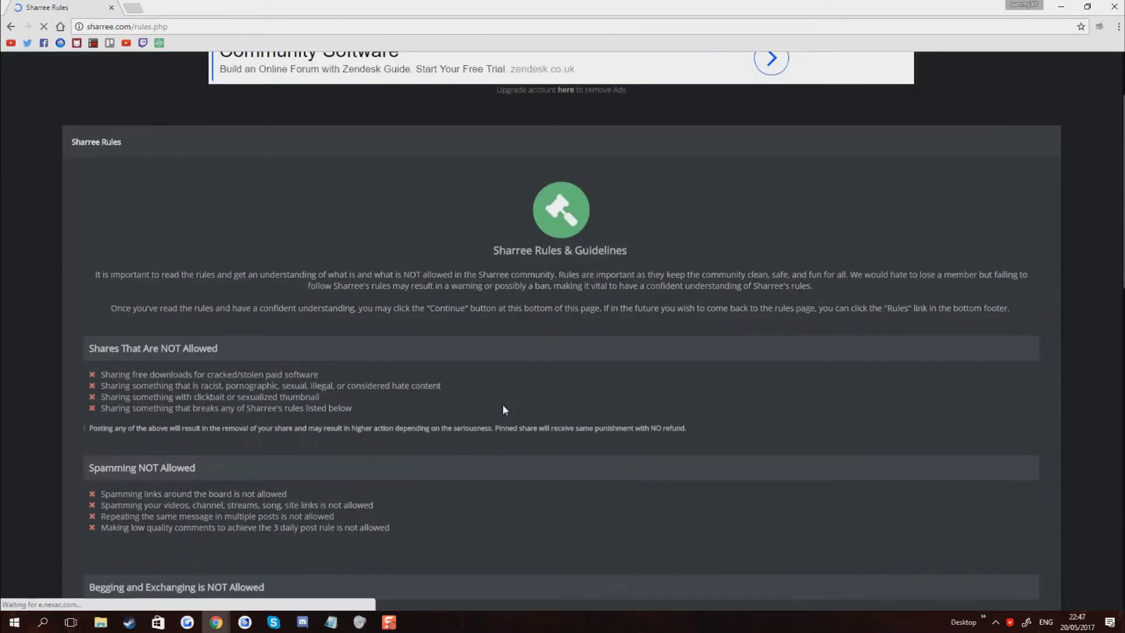
scroll(501, 398, "down", 5)
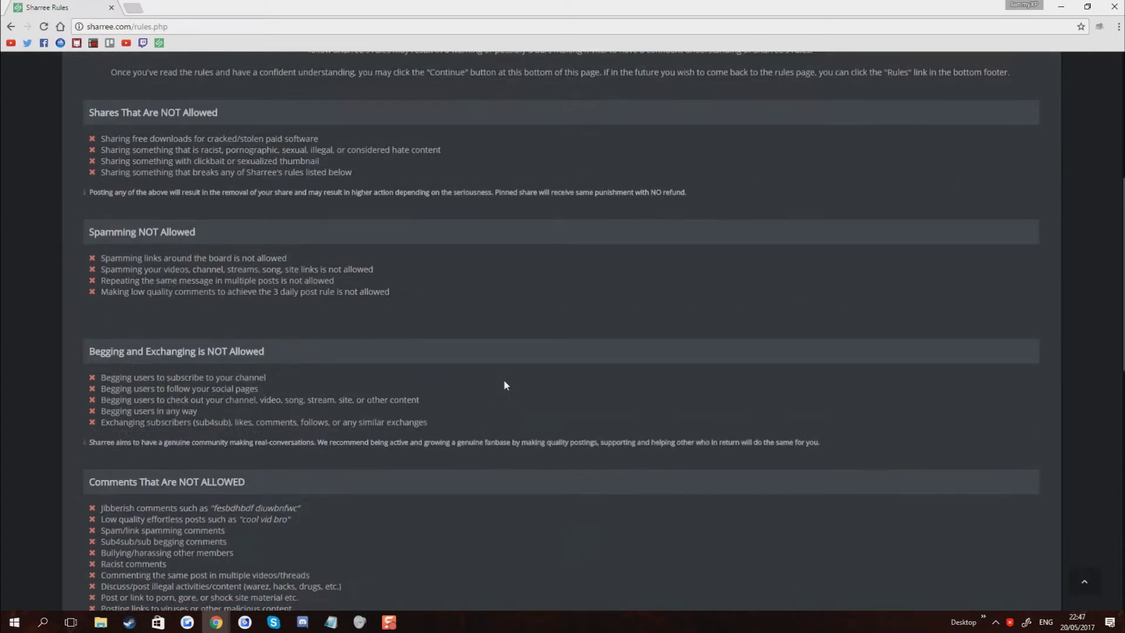
scroll(504, 380, "down", 6)
scroll(504, 378, "down", 4)
scroll(504, 382, "down", 1)
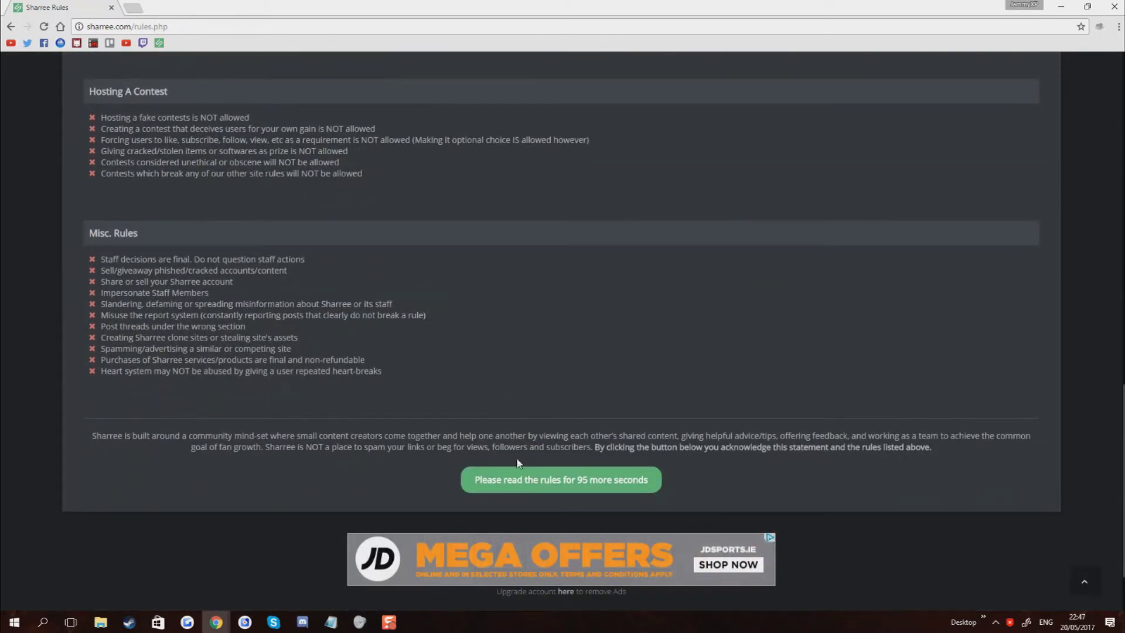
scroll(597, 423, "up", 2)
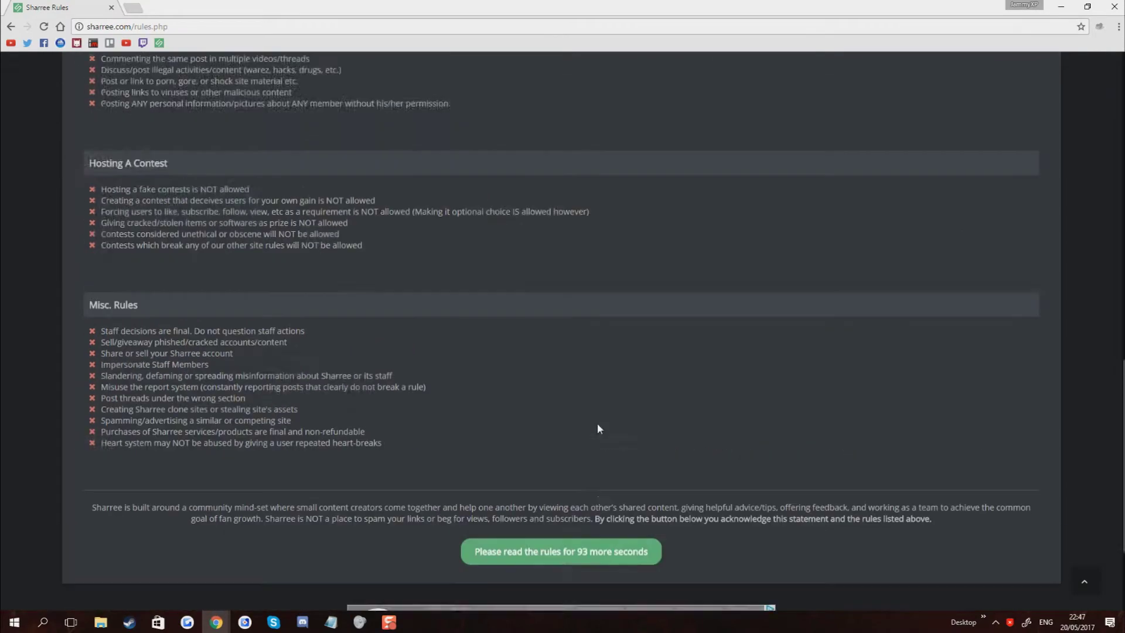
scroll(597, 423, "down", 3)
scroll(589, 369, "up", 4)
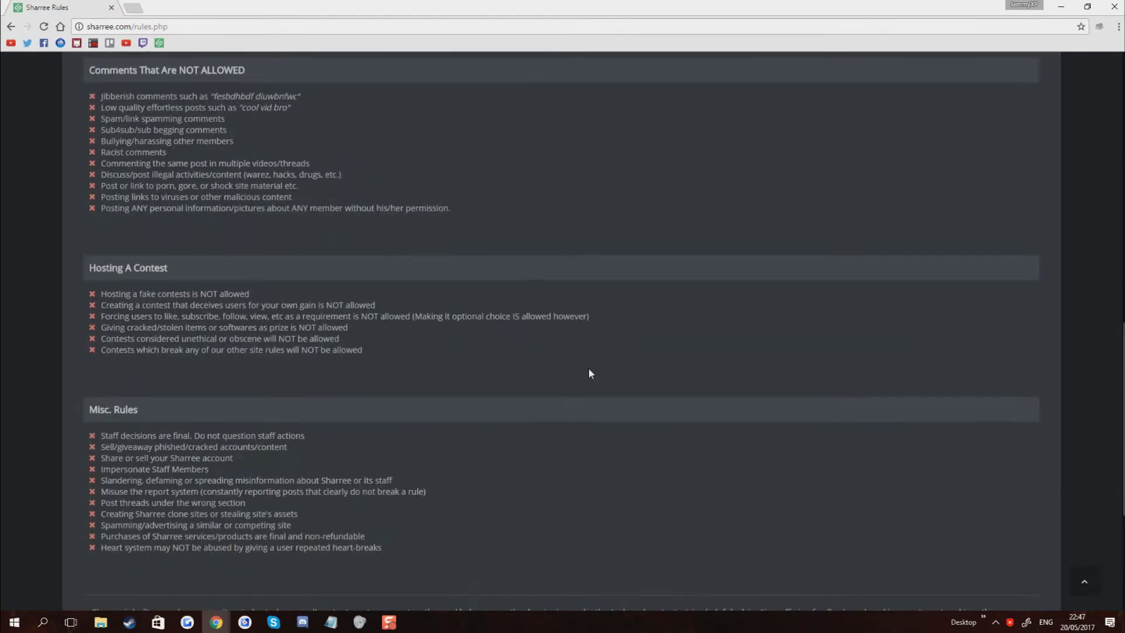
scroll(588, 367, "down", 3)
scroll(597, 369, "up", 6)
scroll(598, 369, "up", 5)
scroll(591, 368, "up", 3)
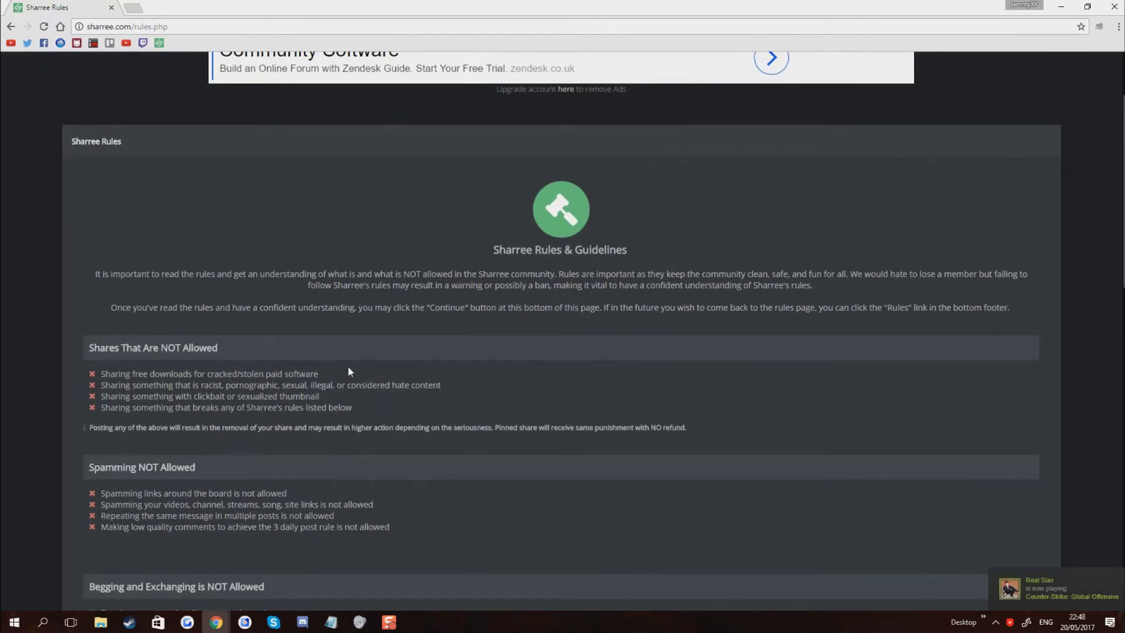
scroll(269, 369, "down", 1)
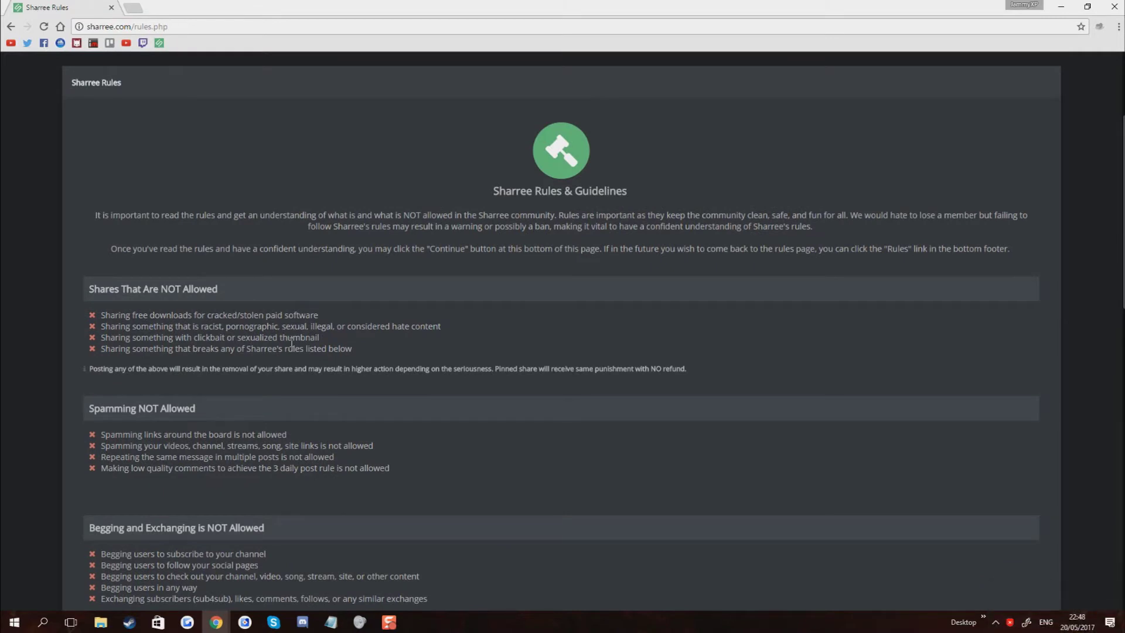
scroll(358, 293, "down", 15)
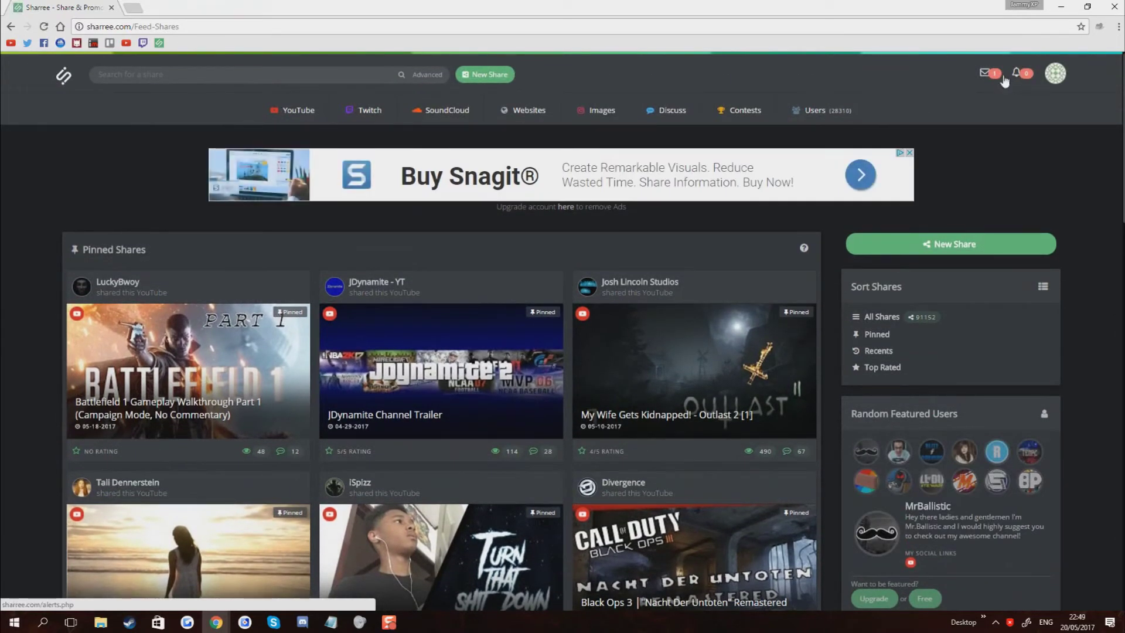
Step: Read the admin's 'Welcome to Sharree!' message, then check the empty Recent Alerts list
left_click(994, 72)
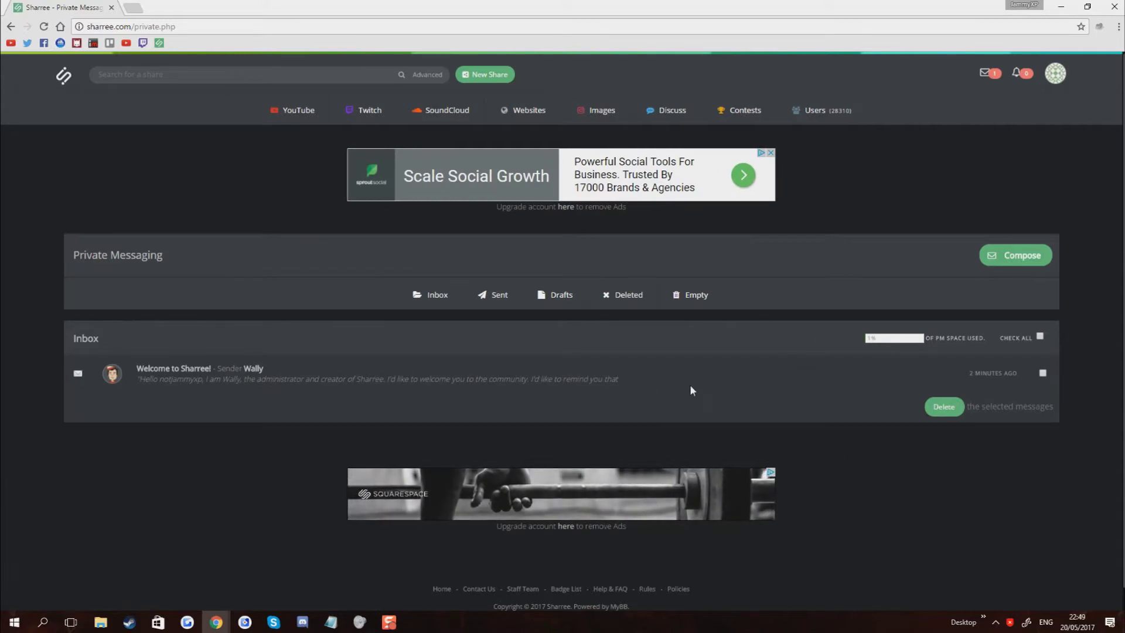
left_click(157, 376)
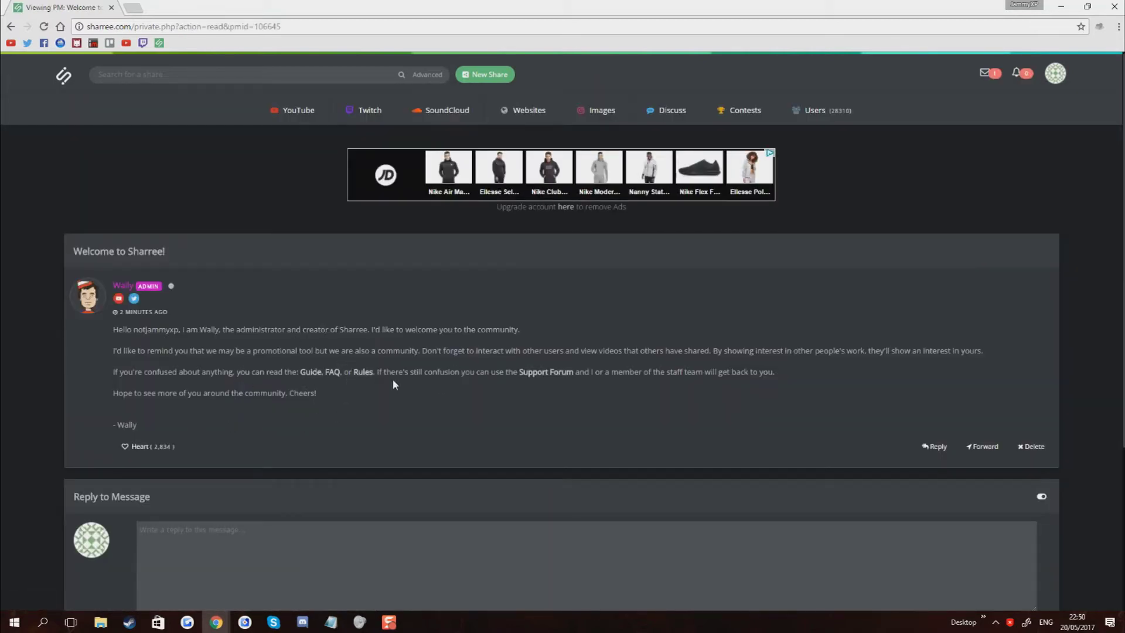
left_click(1021, 75)
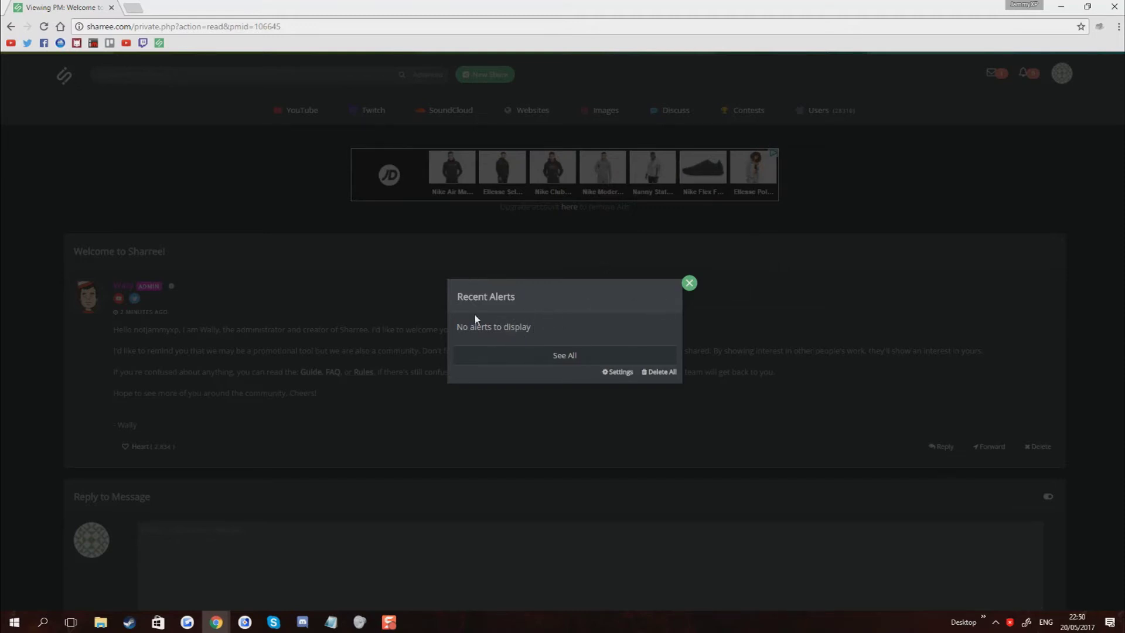
Step: Dismiss the Recent Alerts panel and open the avatar's account dropdown
left_click(689, 287)
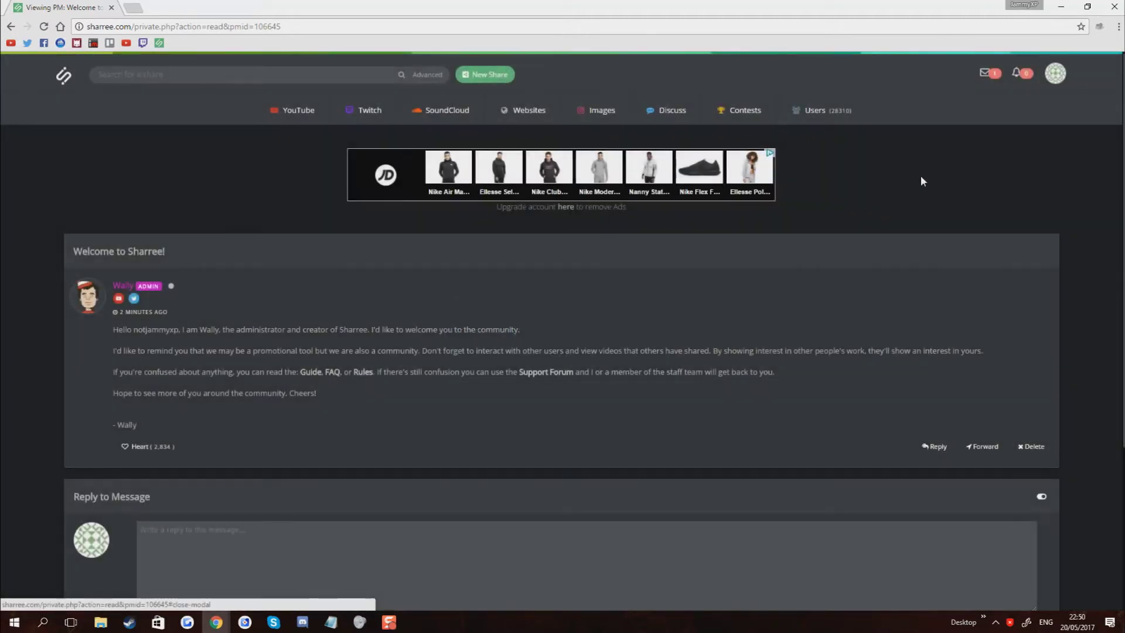
left_click(1055, 77)
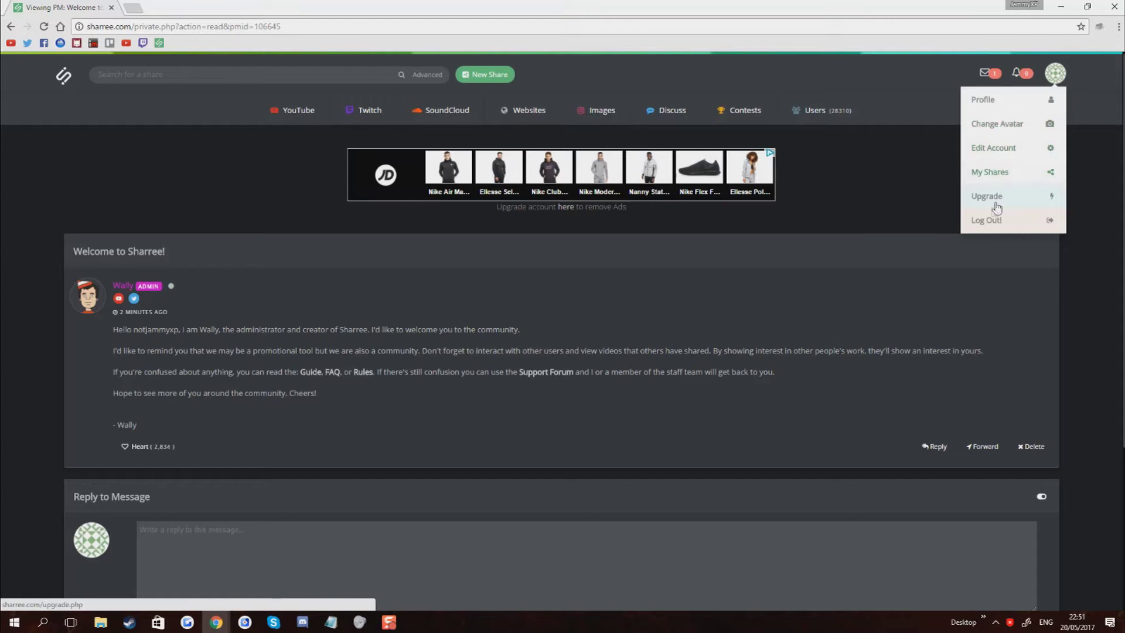
Step: Visit the new profile, then go to Edit Account for avatar and background settings
left_click(1058, 106)
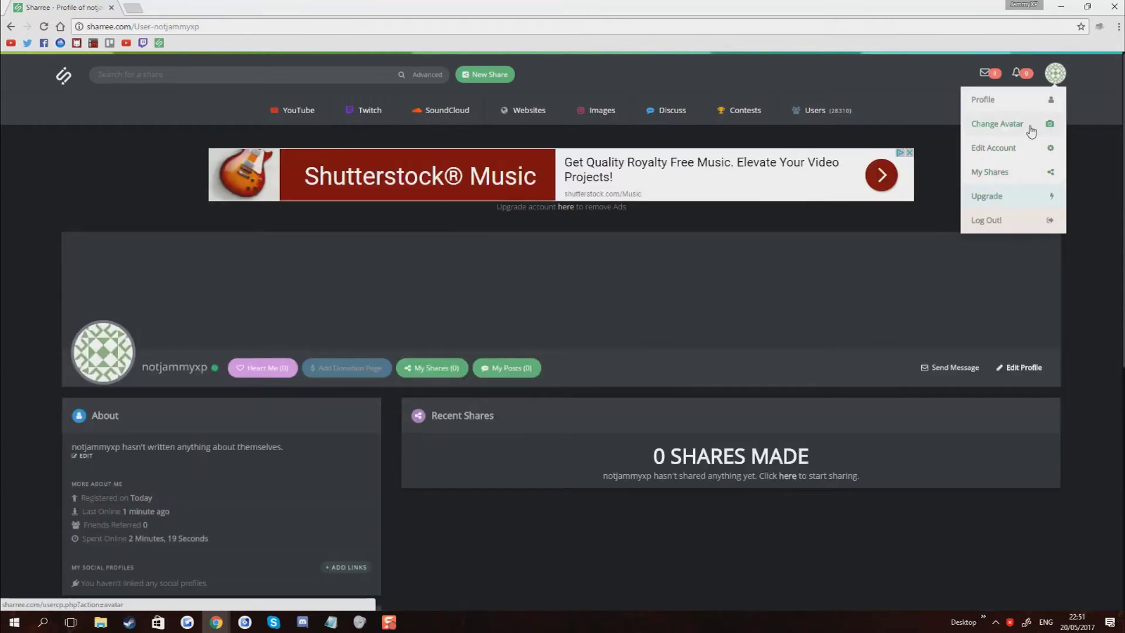
left_click(1001, 149)
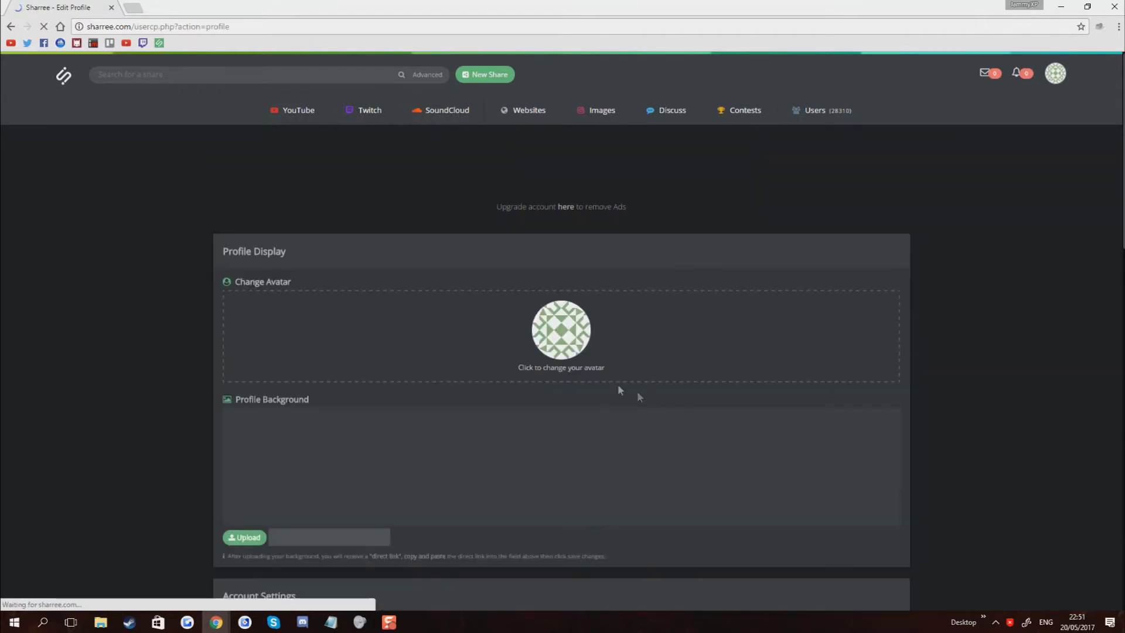
scroll(497, 357, "down", 3)
scroll(357, 299, "down", 2)
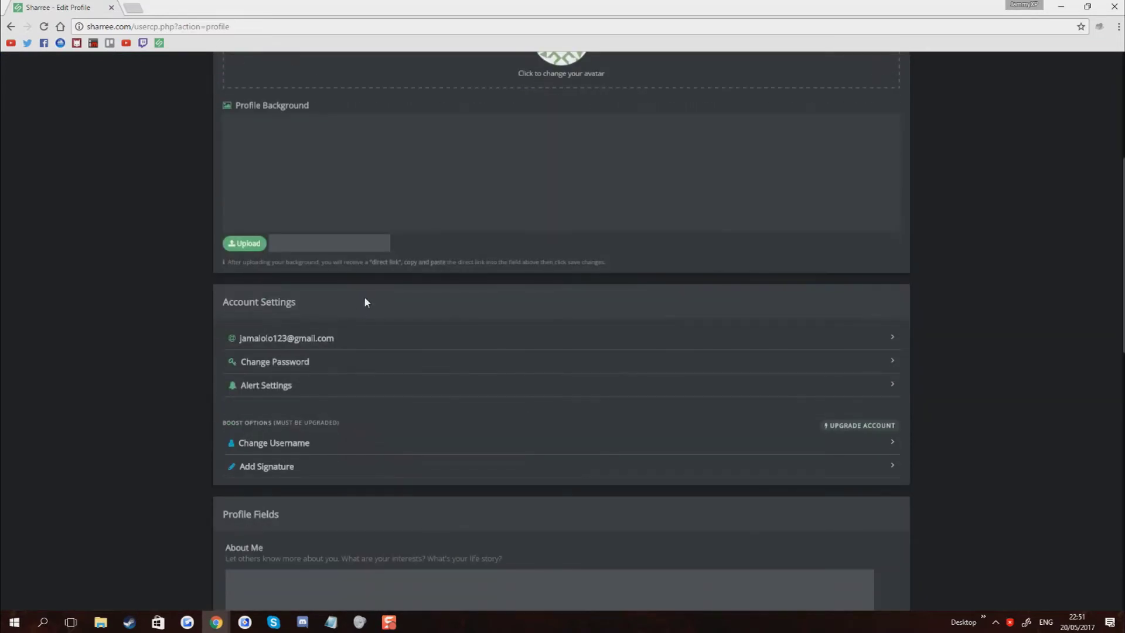
scroll(381, 293, "down", 2)
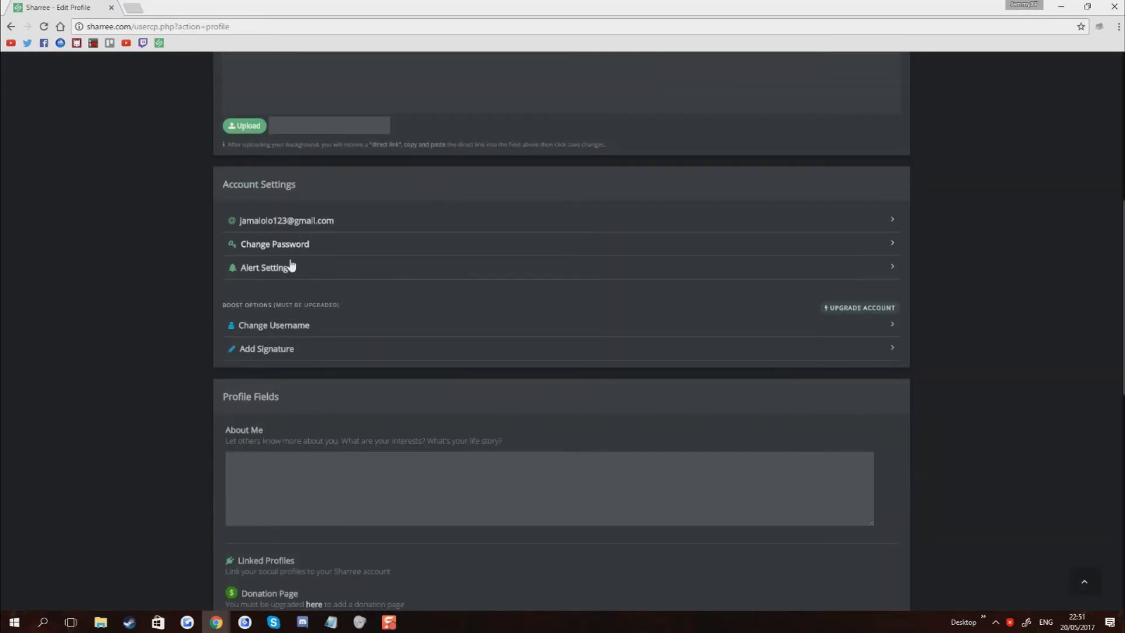
scroll(283, 316, "down", 1)
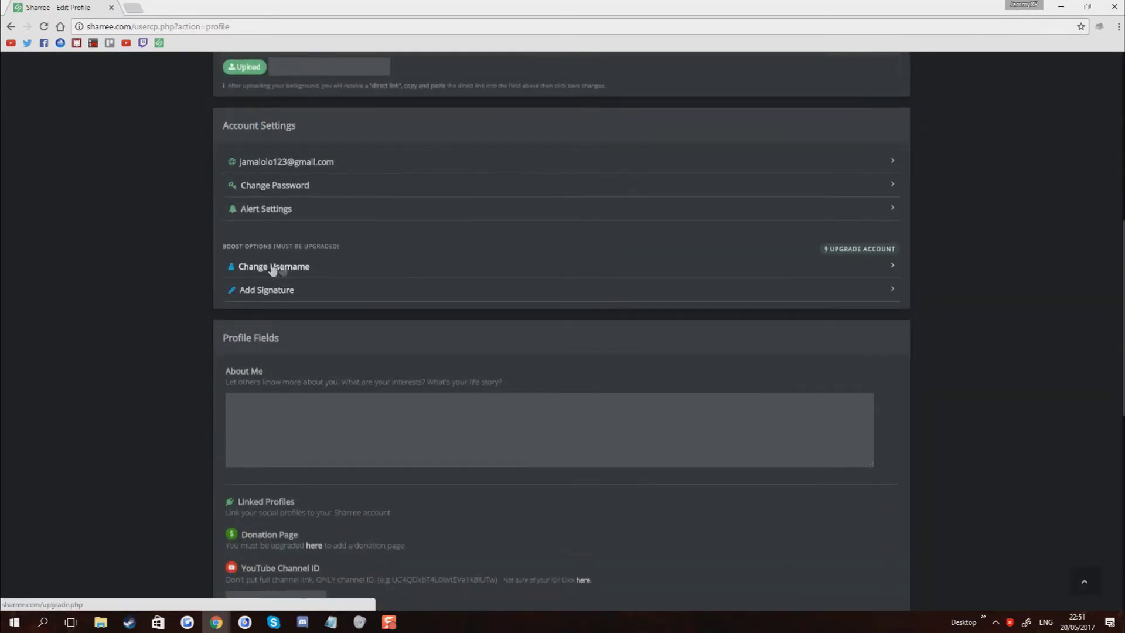
scroll(280, 262, "up", 1)
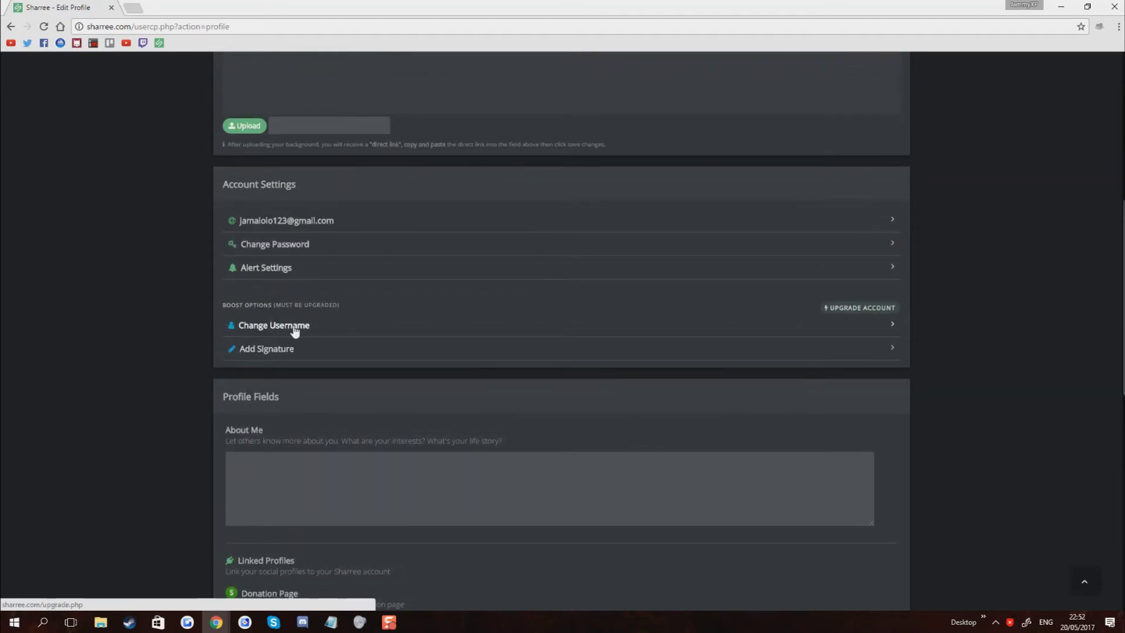
scroll(297, 400, "down", 2)
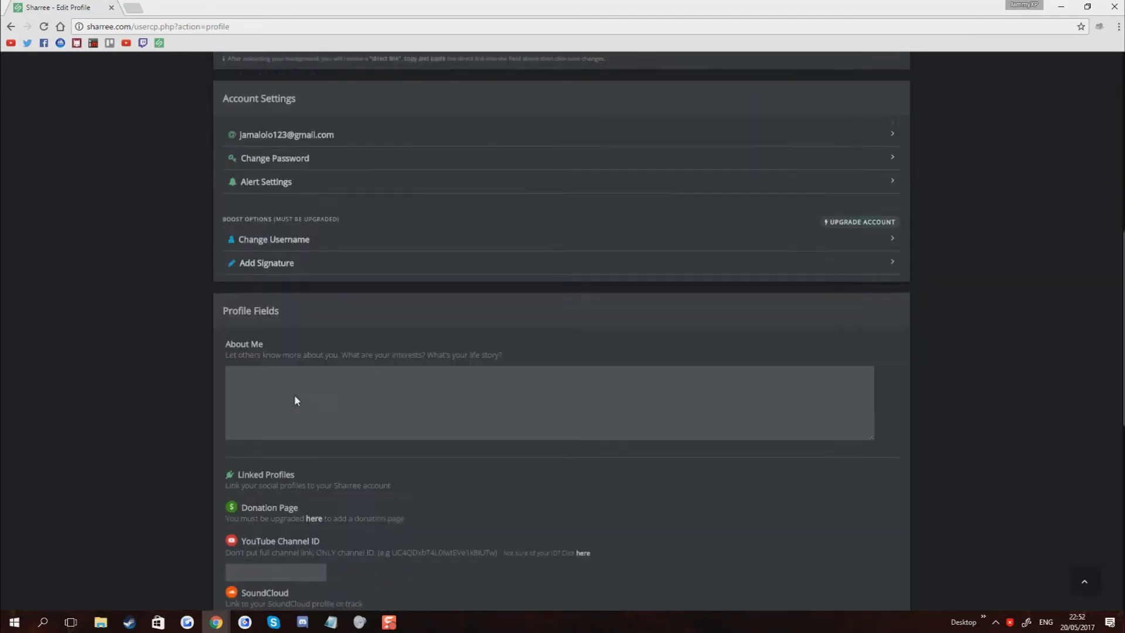
scroll(294, 395, "down", 3)
scroll(307, 341, "up", 2)
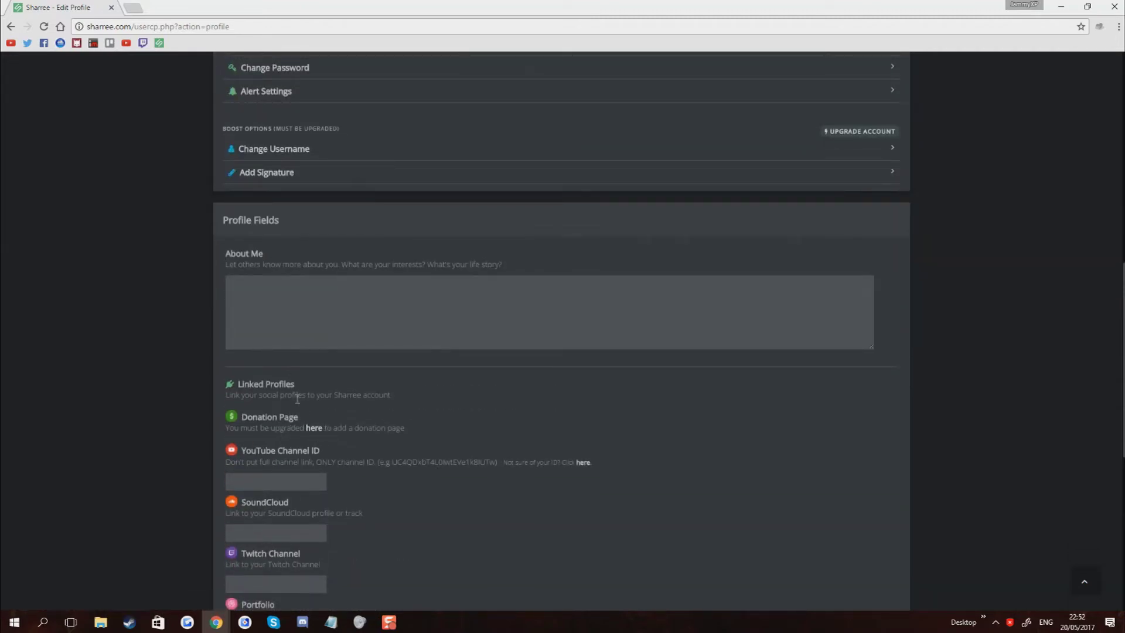
mouse_move(431, 438)
left_mouse_down()
mouse_move(210, 433)
mouse_move(527, 413)
left_mouse_up()
scroll(504, 410, "down", 4)
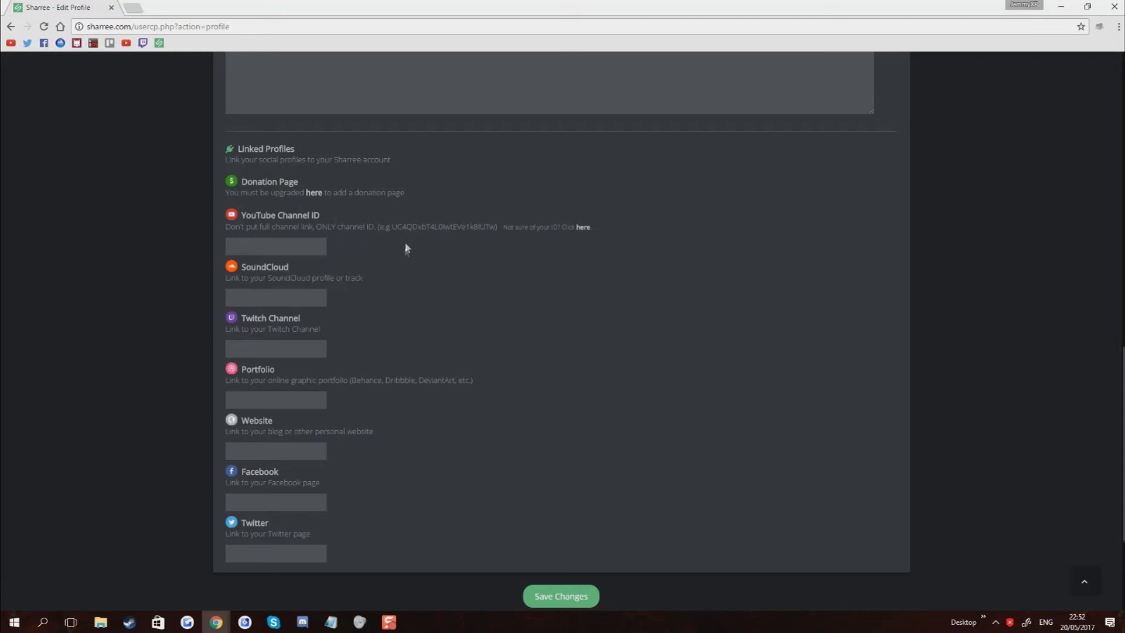
scroll(660, 158, "up", 10)
scroll(748, 196, "up", 10)
scroll(922, 174, "up", 2)
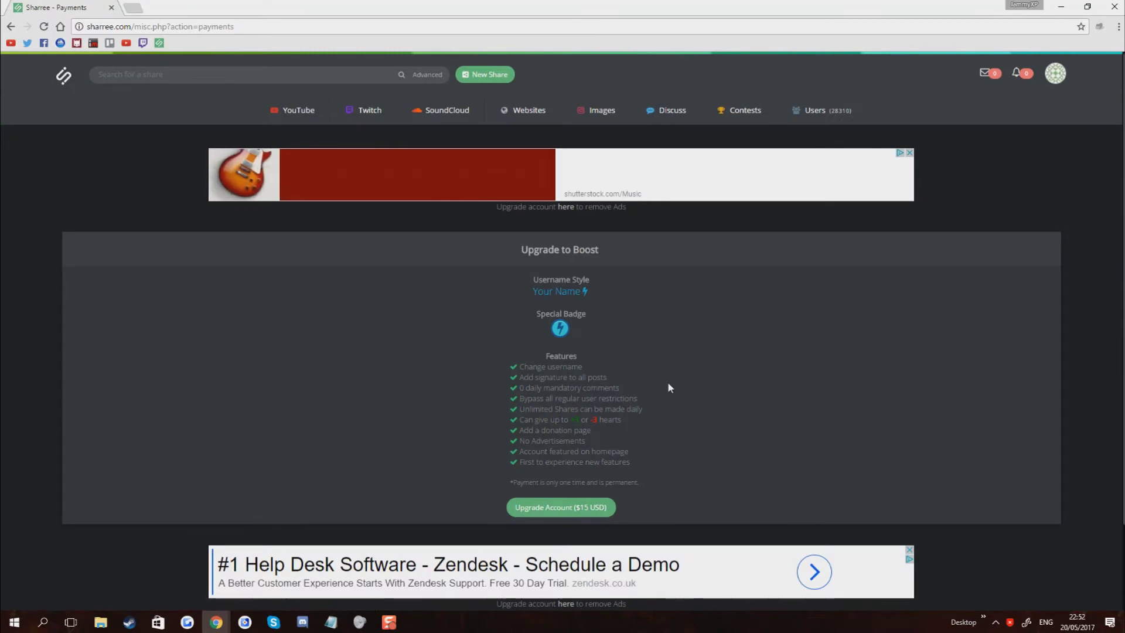
Step: Scroll the Upgrade to Boost page and highlight its Features list
scroll(549, 504, "down", 2)
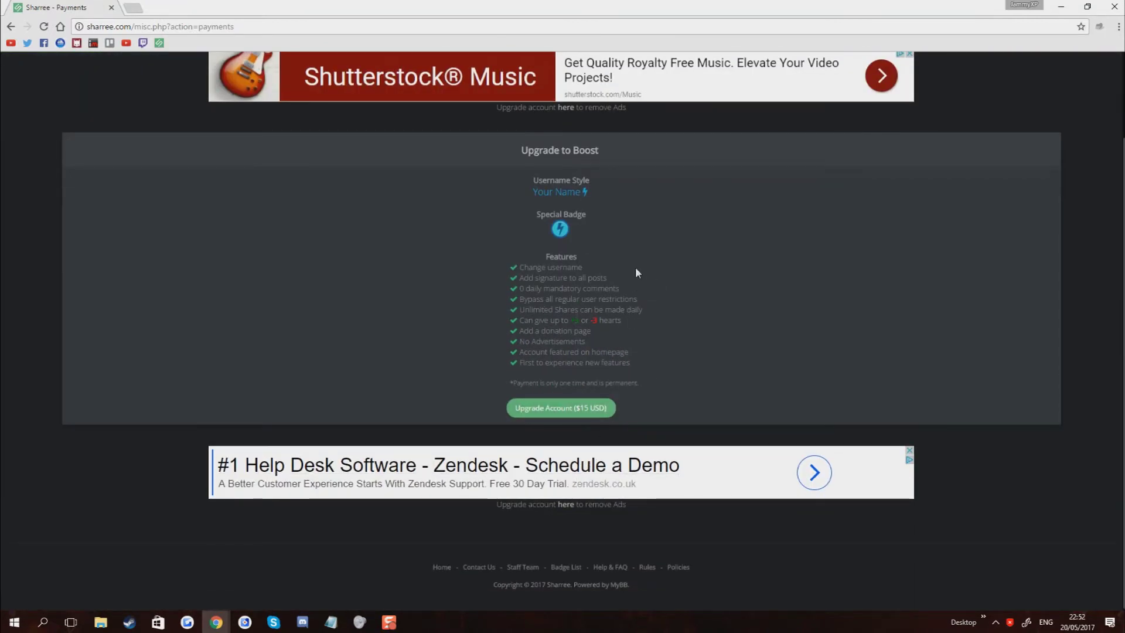
left_click_drag(639, 384, 506, 262)
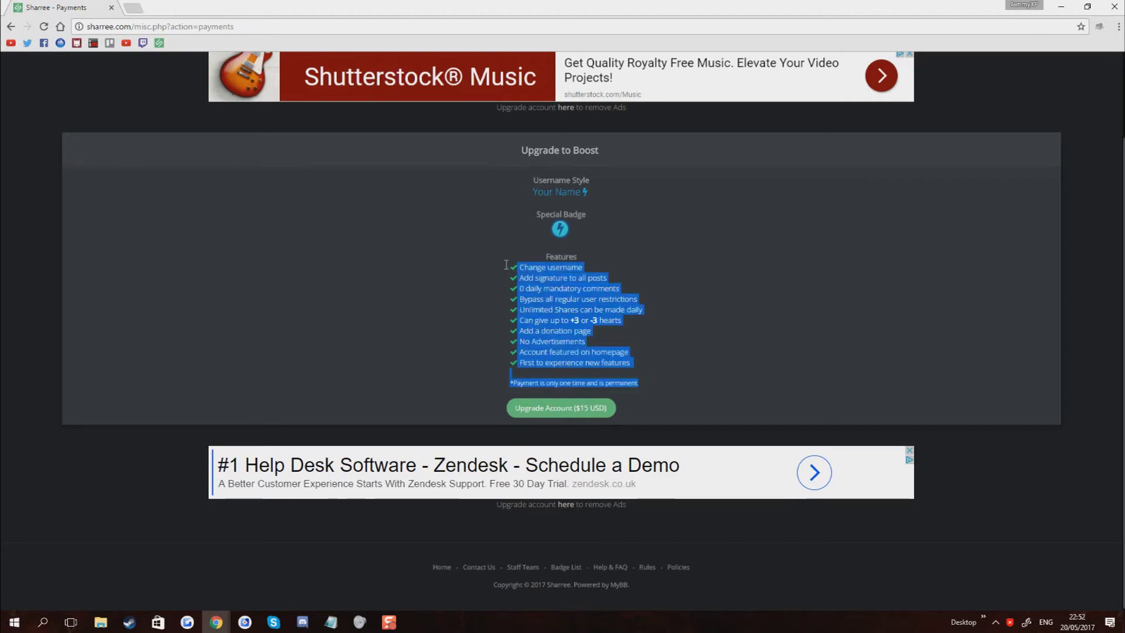
Step: Go back to the shares feed and browse the Pinned Shares cards
key("alt+Left")
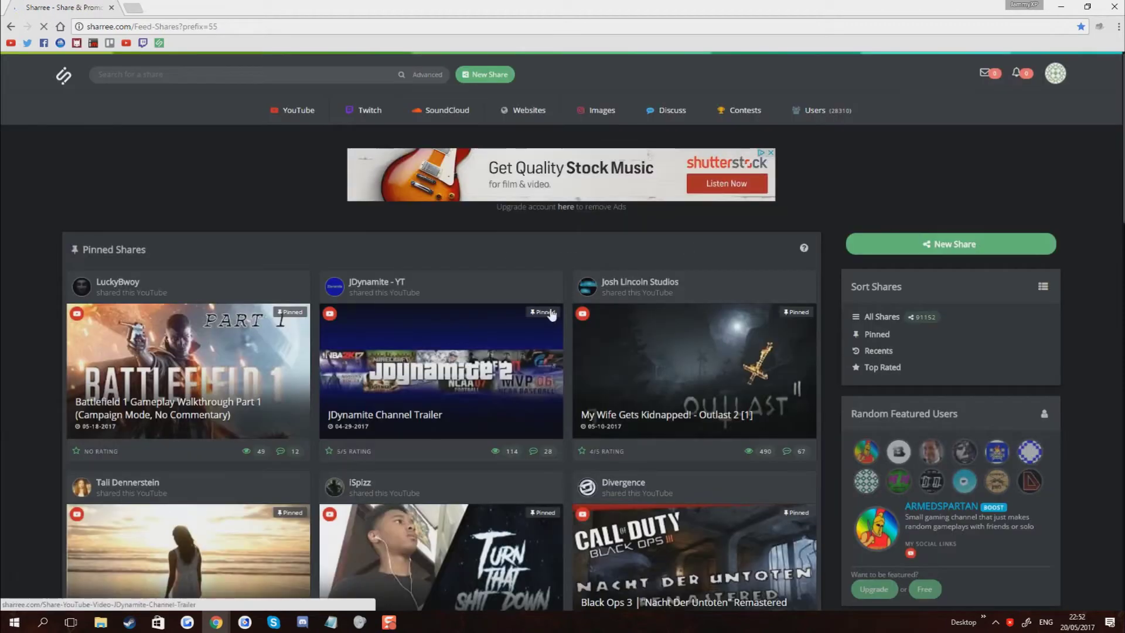
scroll(477, 287, "down", 2)
scroll(616, 276, "up", 2)
left_click(616, 275)
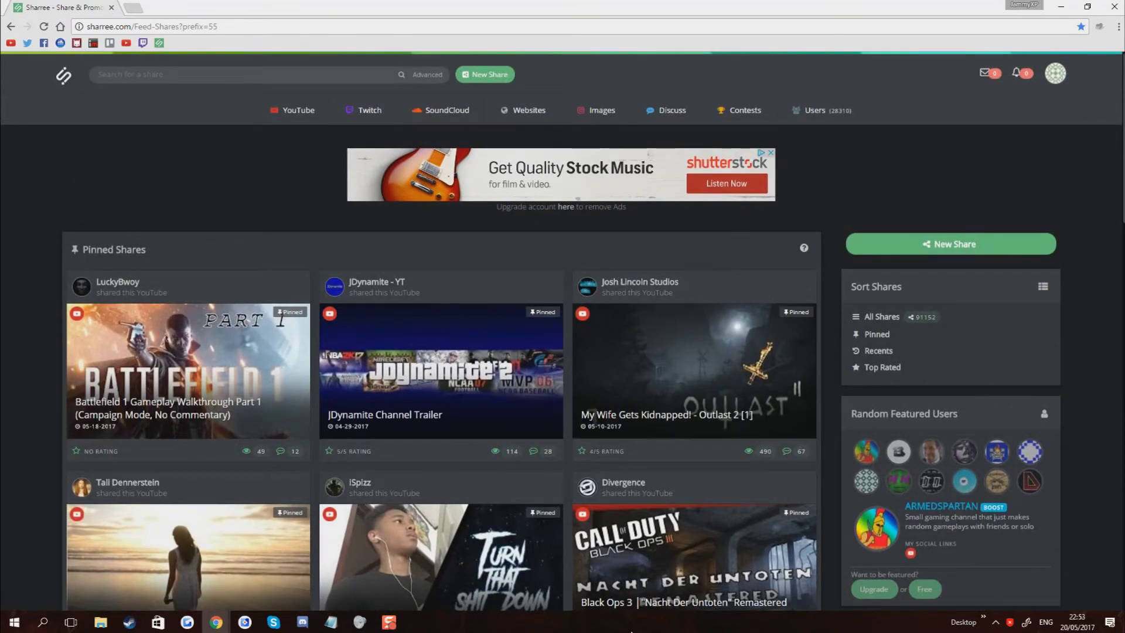
mouse_move(693, 370)
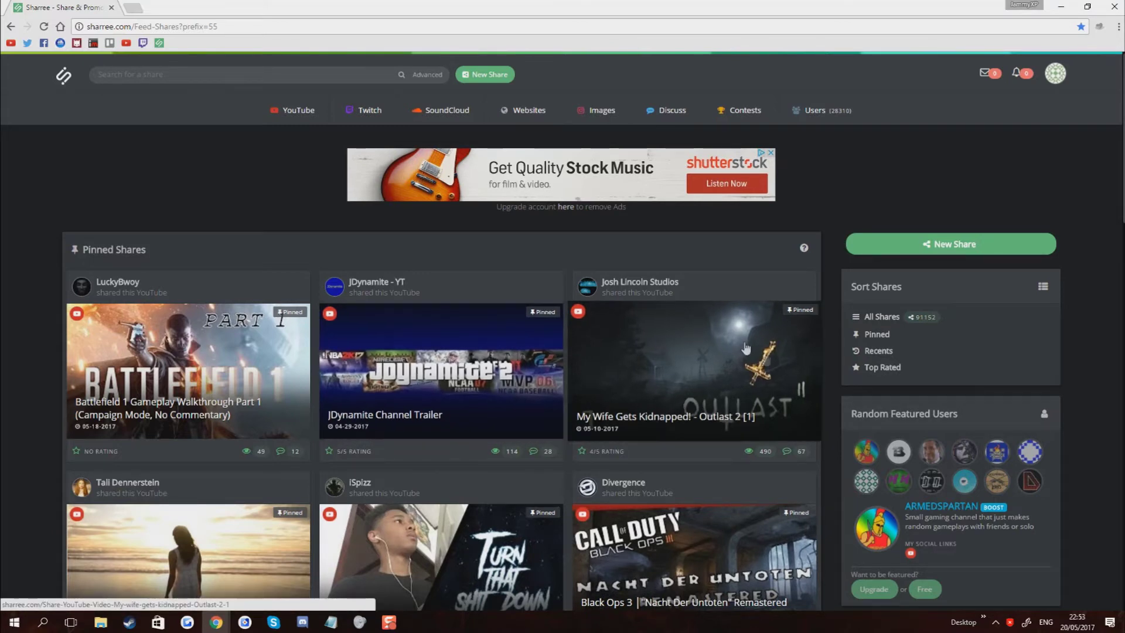
scroll(586, 364, "down", 1)
scroll(615, 345, "down", 1)
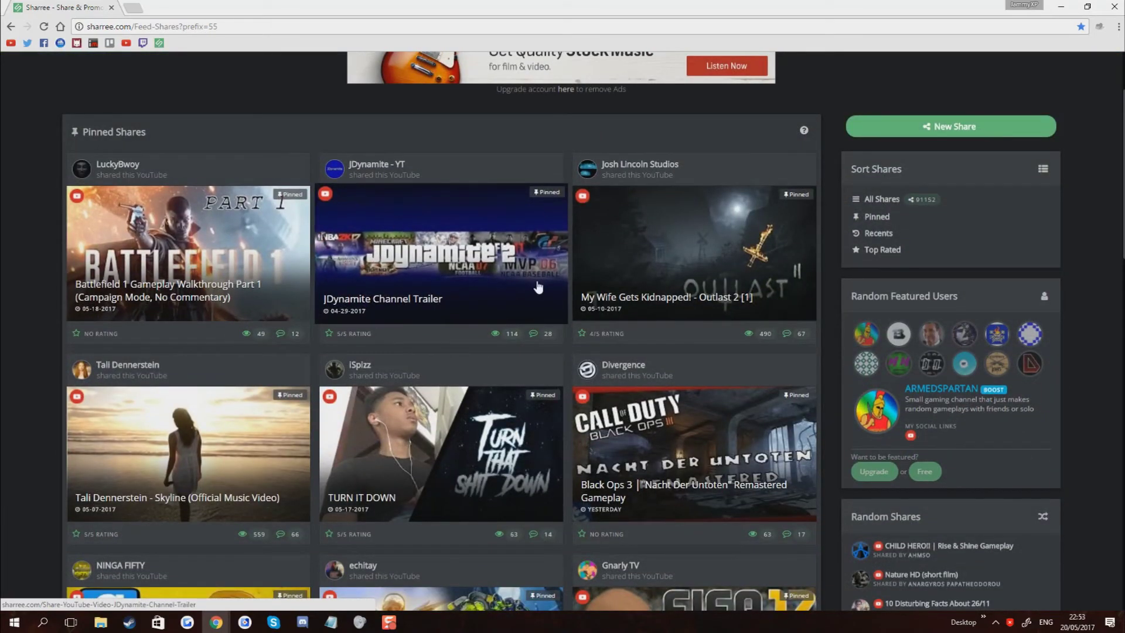
scroll(714, 242, "up", 2)
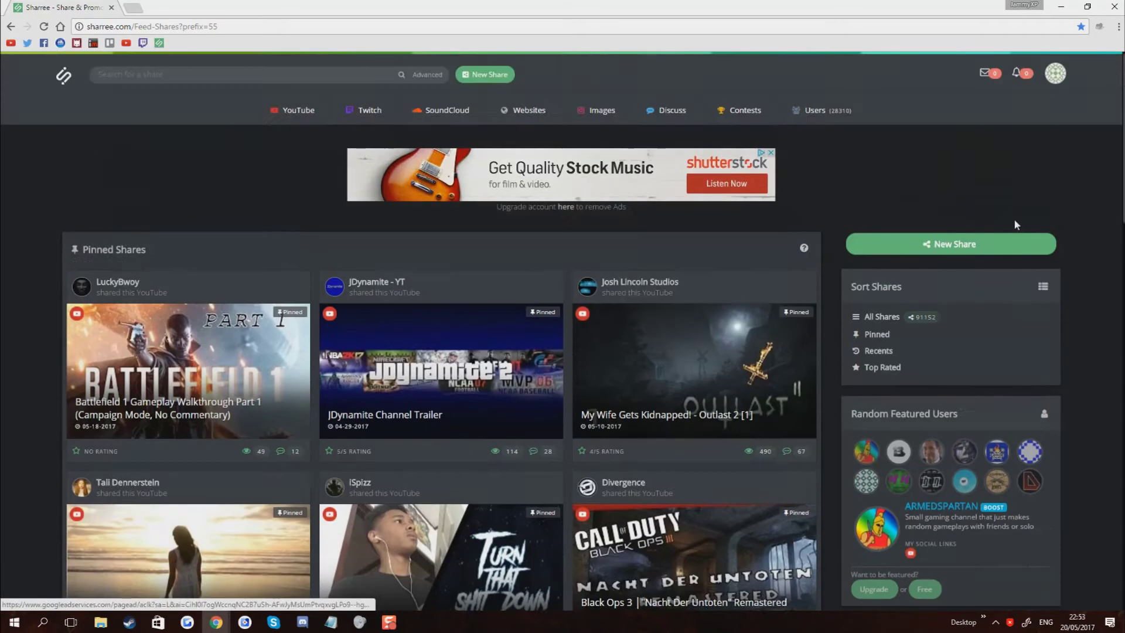
Step: Start a New Share and review its blank title, type, description and tag fields
left_click(983, 236)
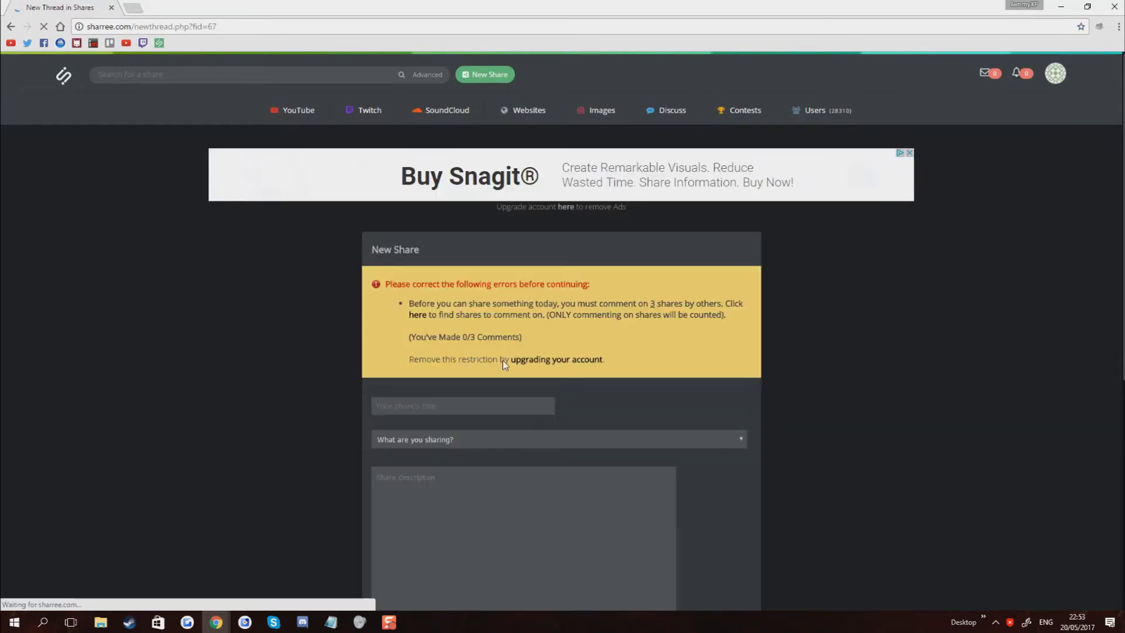
scroll(465, 297, "down", 1)
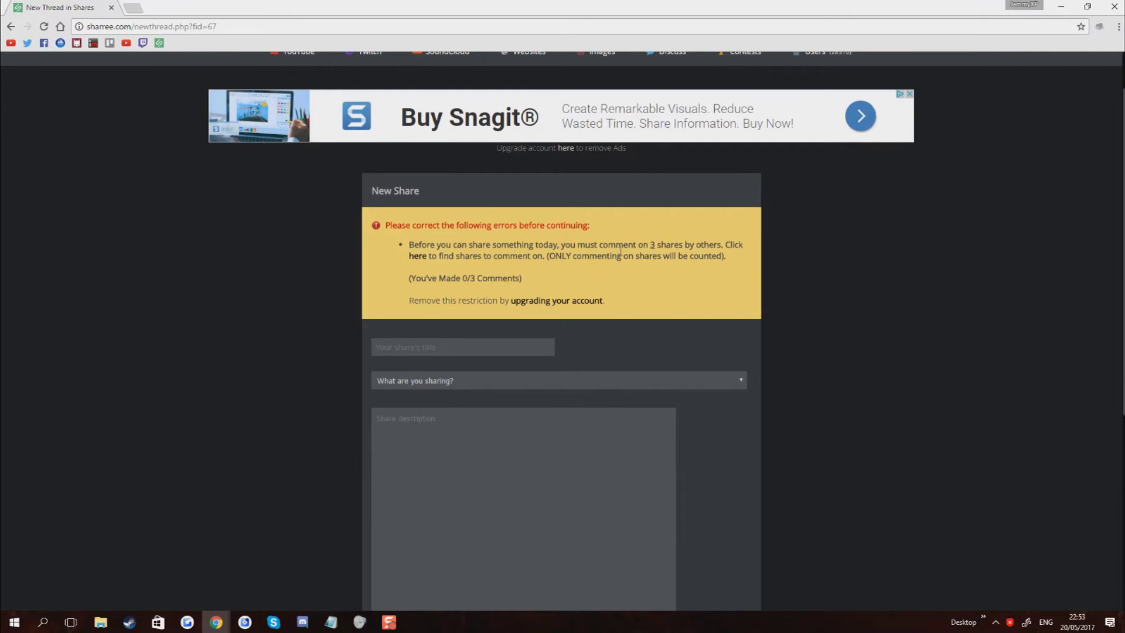
scroll(632, 251, "up", 1)
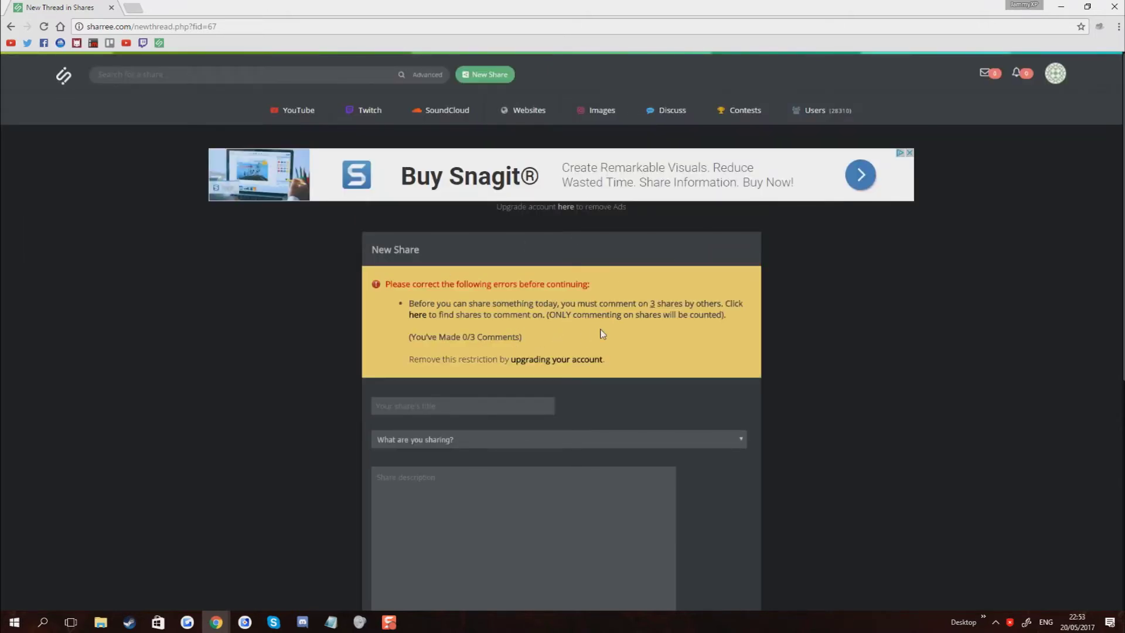
scroll(601, 329, "down", 1)
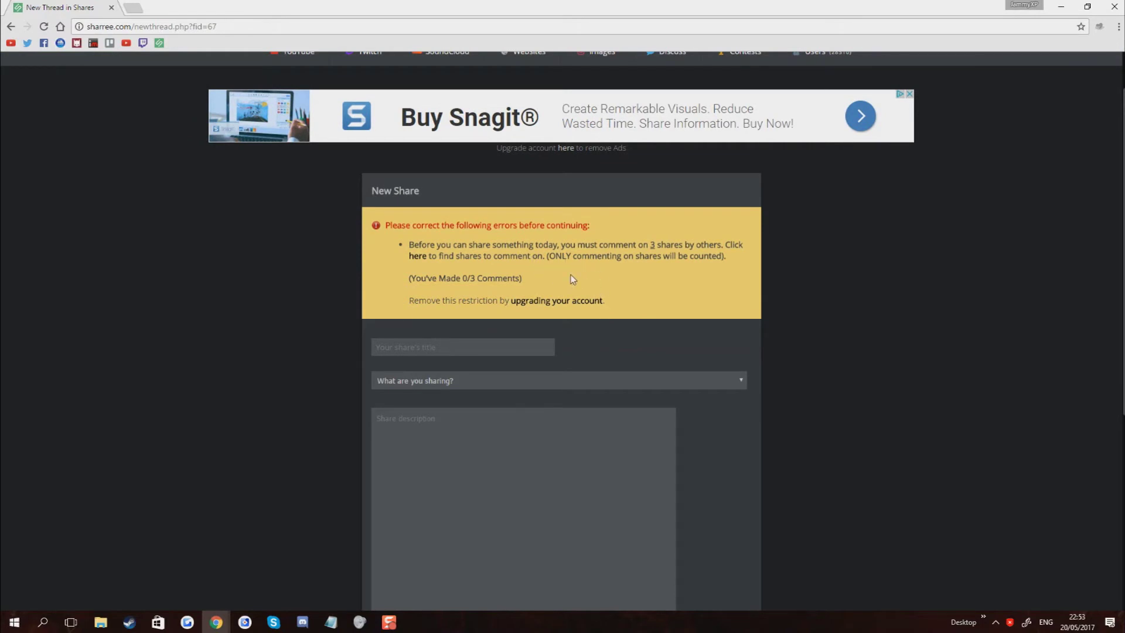
scroll(572, 276, "down", 1)
scroll(363, 190, "up", 1)
scroll(363, 191, "up", 1)
scroll(375, 194, "down", 3)
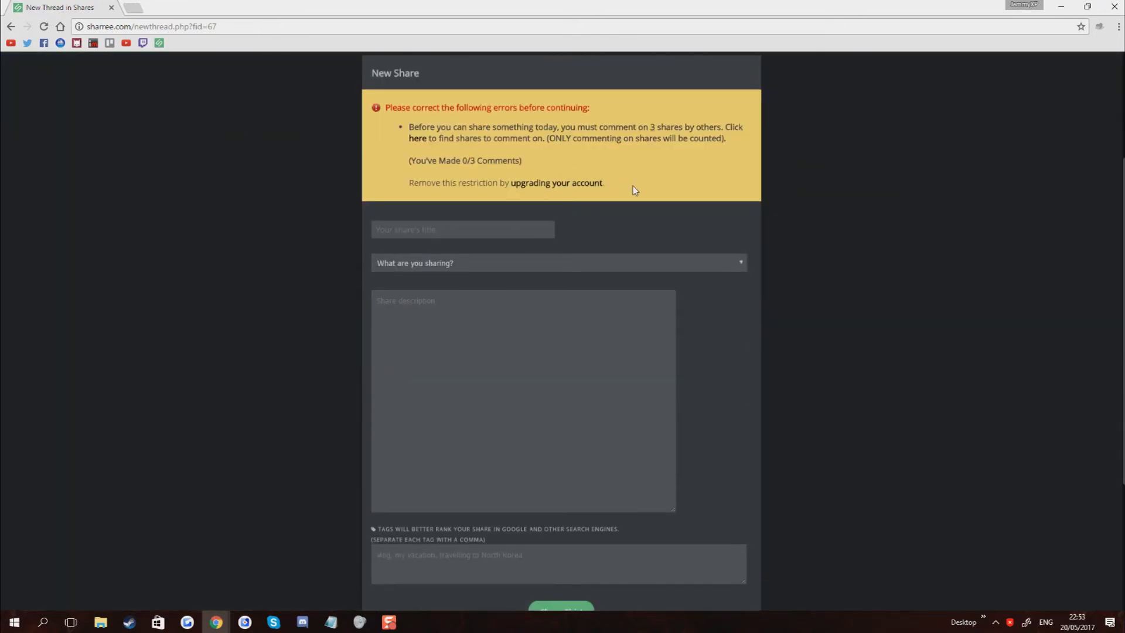
scroll(428, 211, "down", 1)
scroll(430, 211, "up", 4)
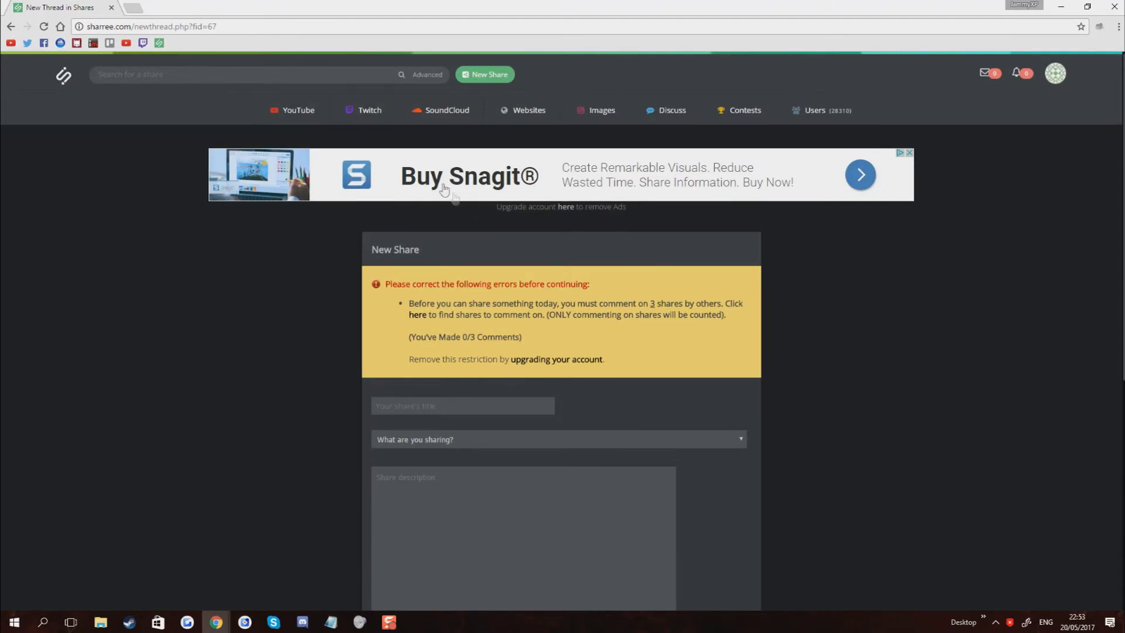
scroll(328, 120, "down", 2)
scroll(351, 117, "up", 2)
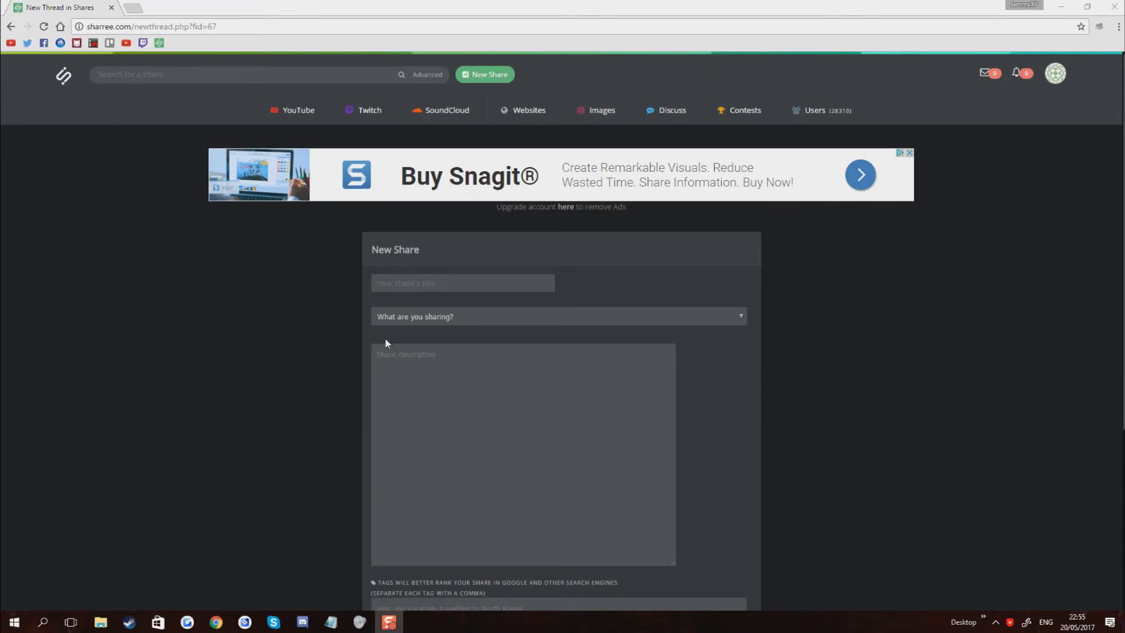
Step: Paste the title 'Super funny hilarious XD moments utube' and set the share type to YouTube Video
scroll(379, 345, "down", 2)
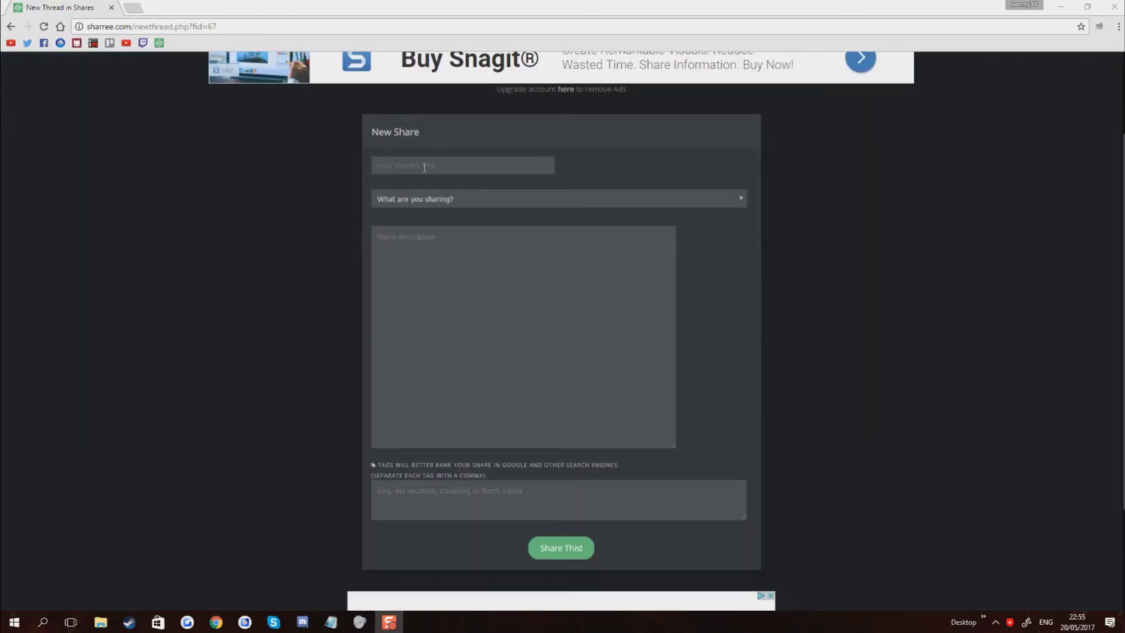
left_click(425, 168)
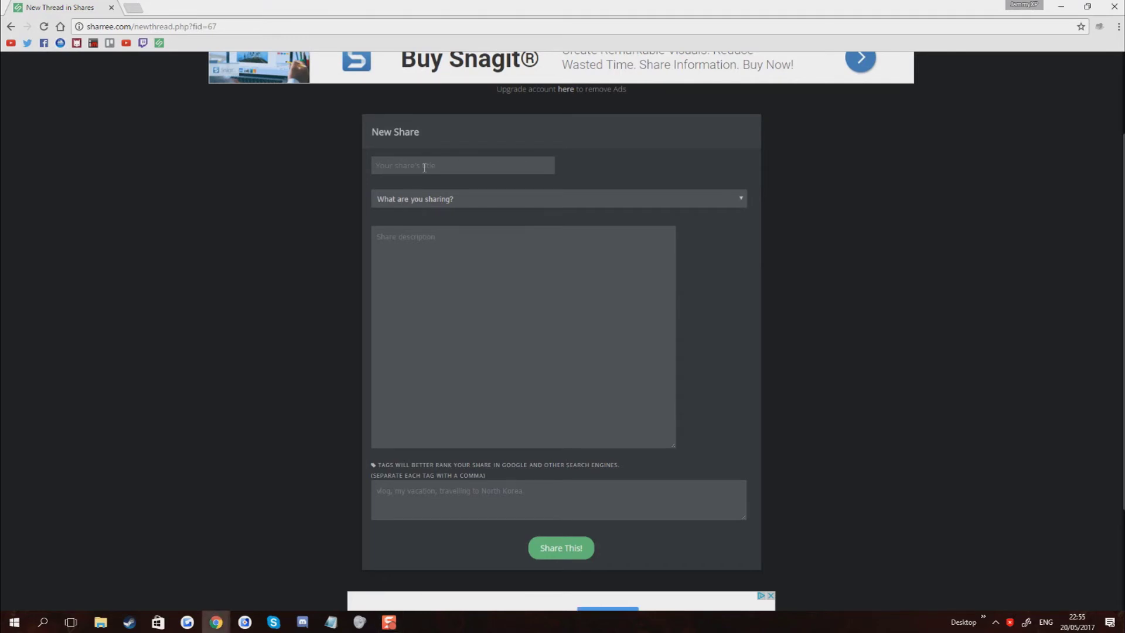
type("Super funny hilarious XD moments utube")
left_click(476, 198)
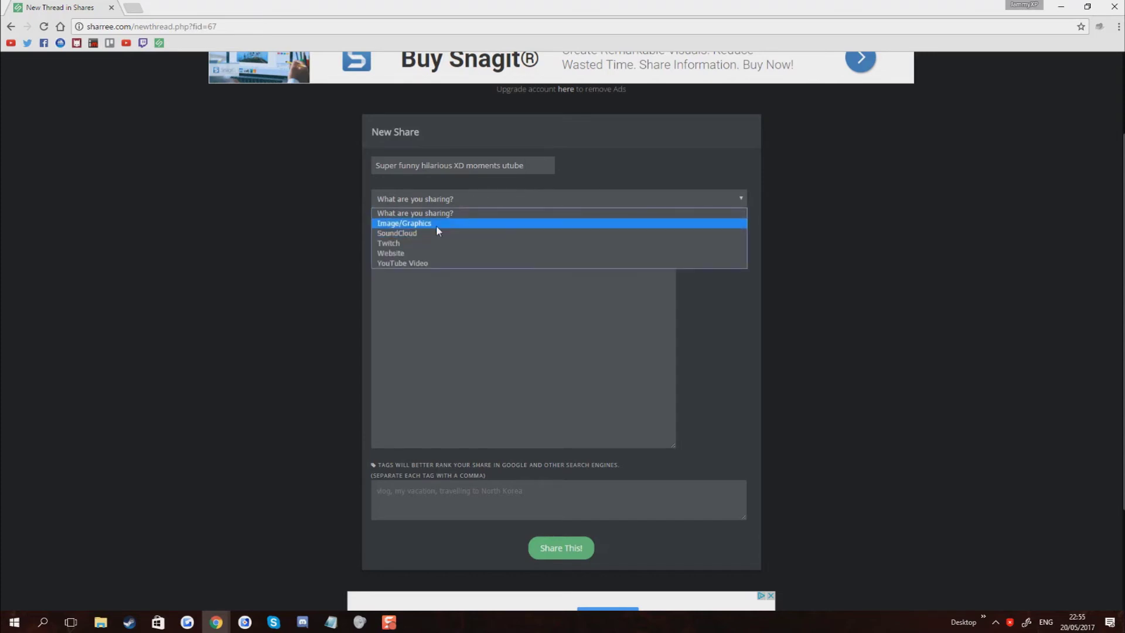
left_click(439, 265)
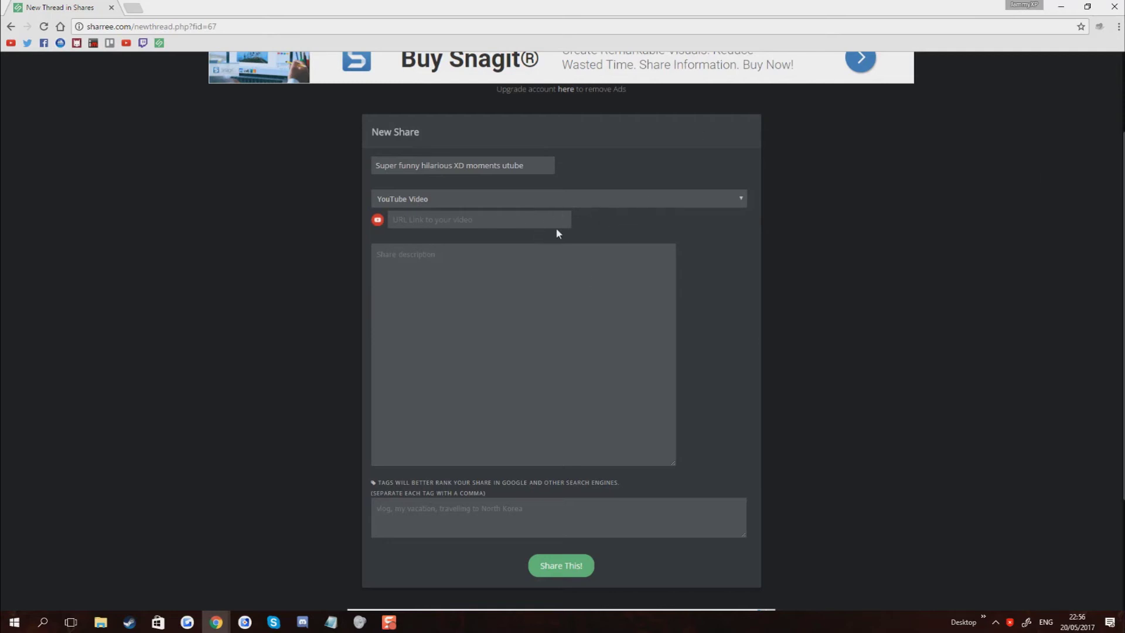
scroll(506, 293, "down", 2)
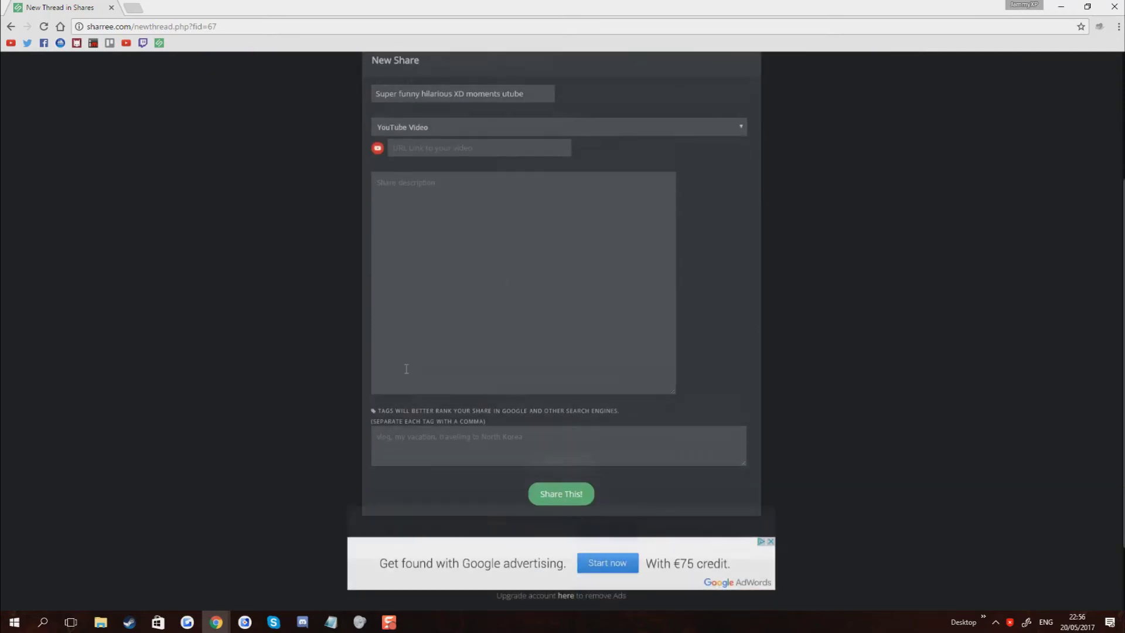
scroll(522, 269, "up", 2)
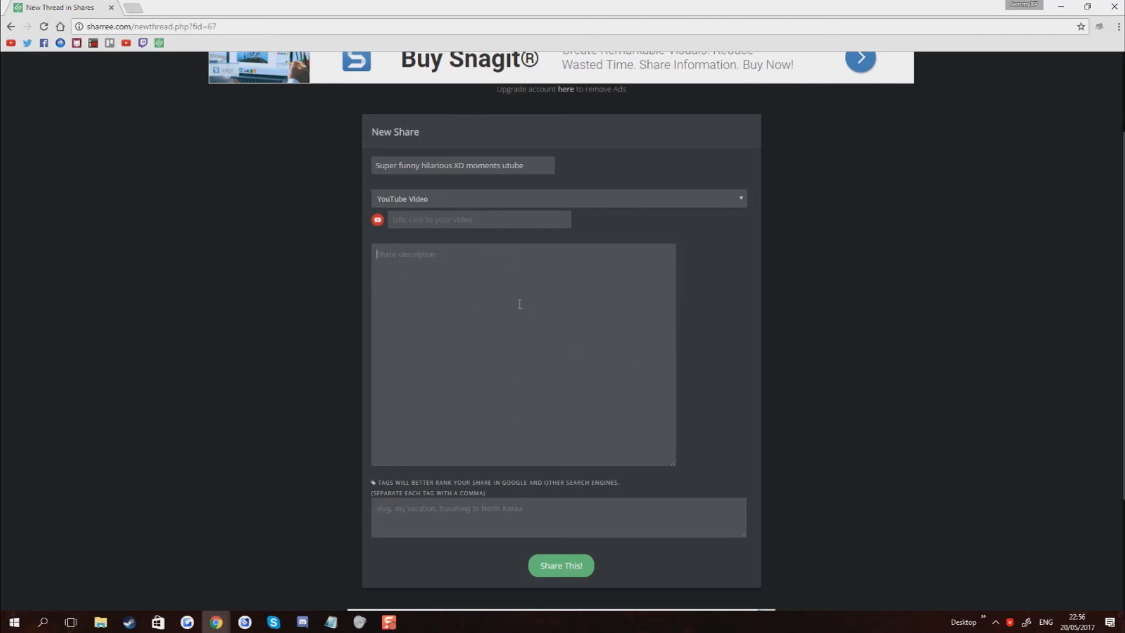
scroll(417, 493, "down", 3)
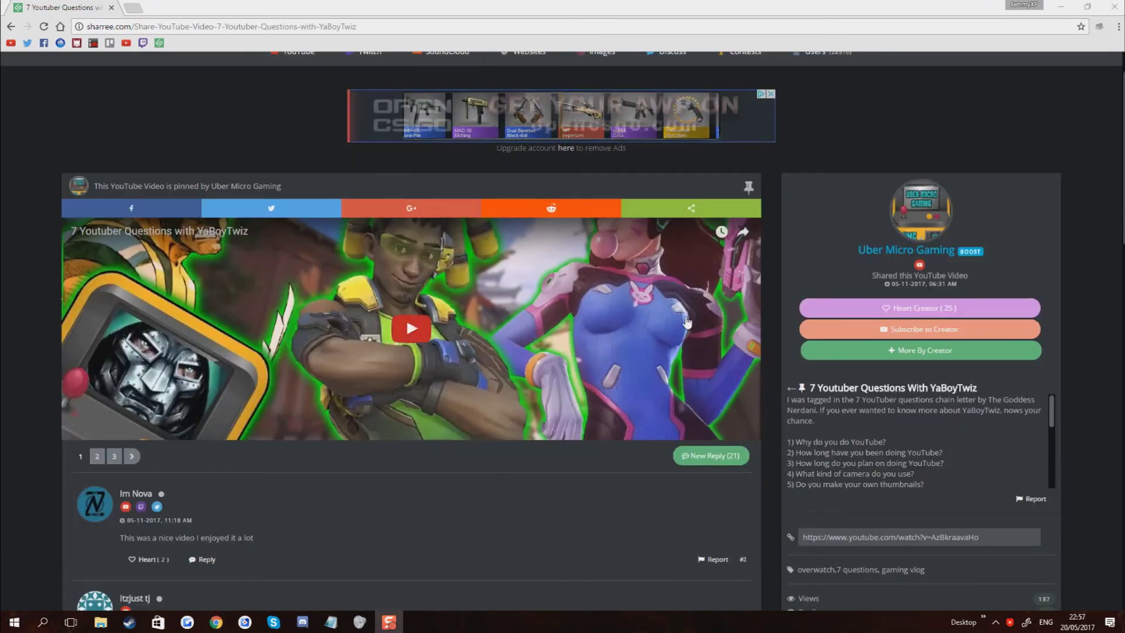
Step: Scroll through the YaBoyTwiz share's replies and stats, then jump back to the top
scroll(523, 391, "down", 3)
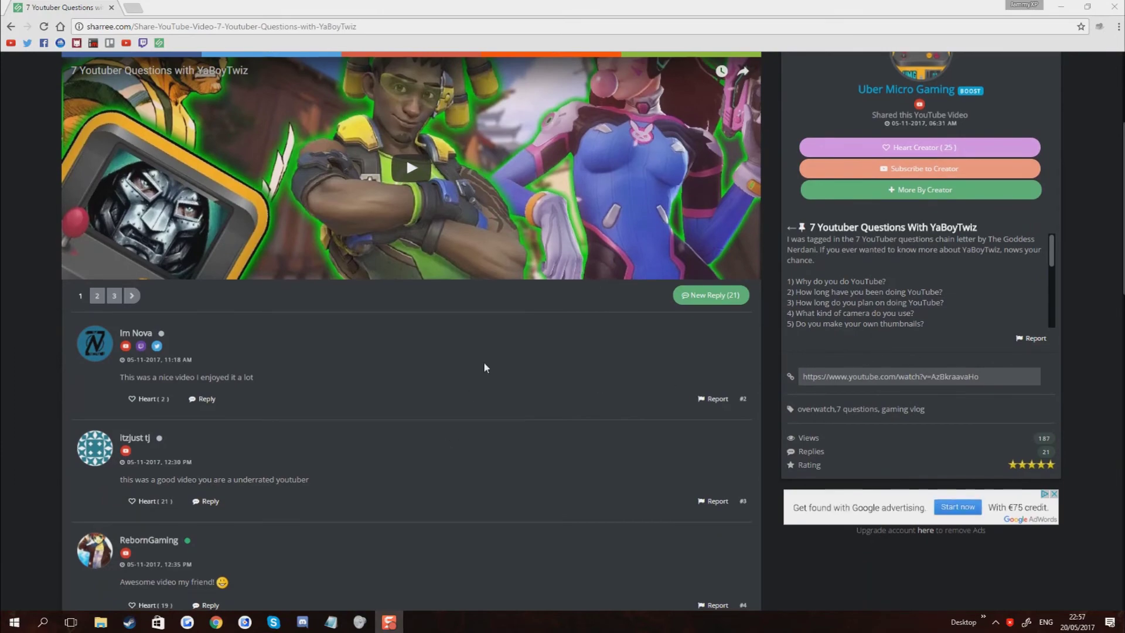
scroll(484, 361, "up", 4)
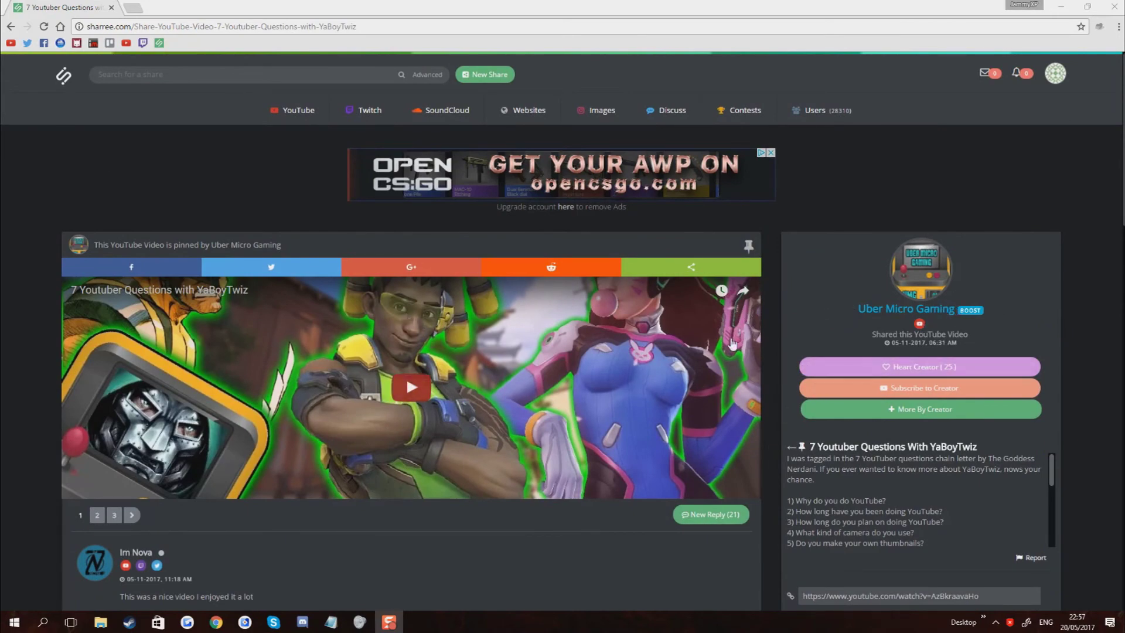
scroll(533, 411, "down", 3)
scroll(534, 412, "down", 2)
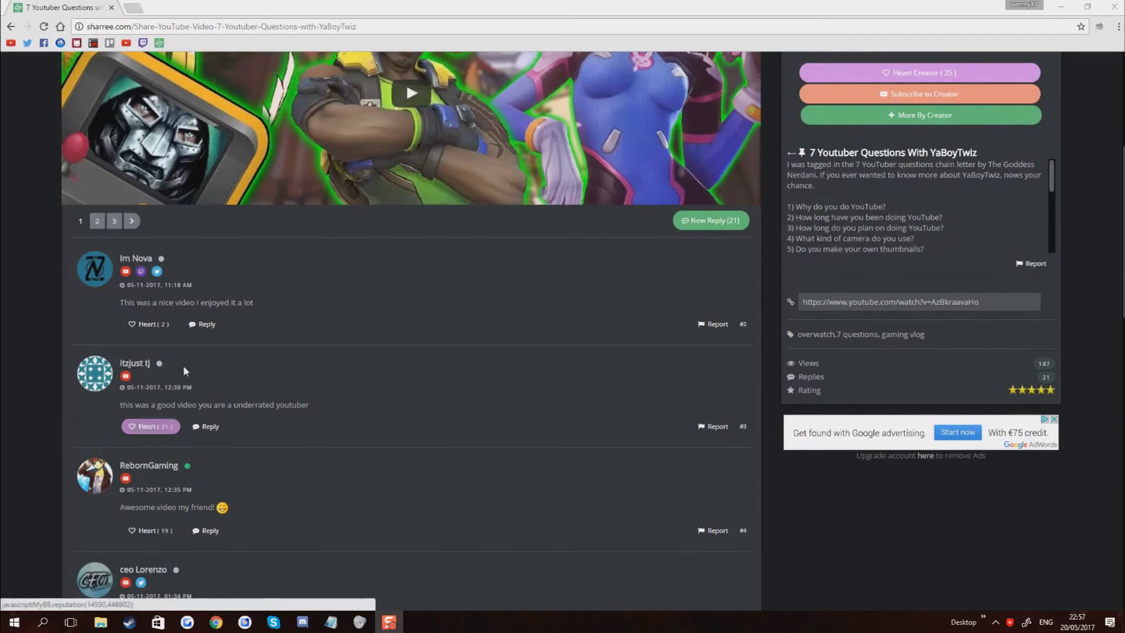
scroll(183, 364, "down", 2)
scroll(183, 332, "down", 1)
scroll(254, 360, "down", 2)
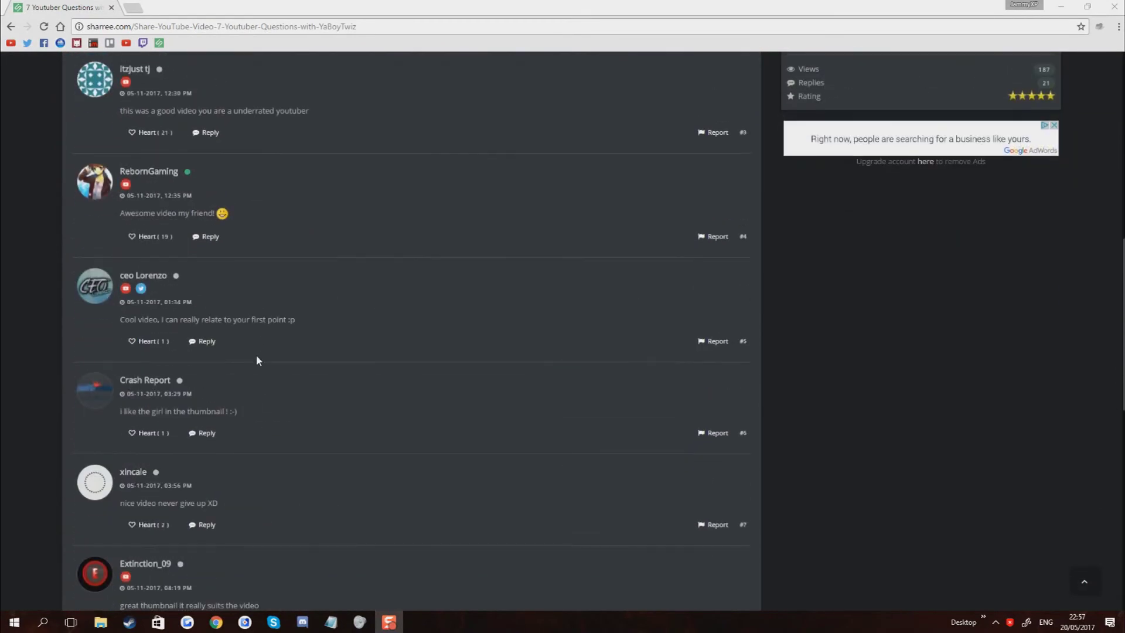
scroll(257, 360, "down", 2)
scroll(256, 360, "down", 2)
scroll(257, 359, "down", 2)
key("Home")
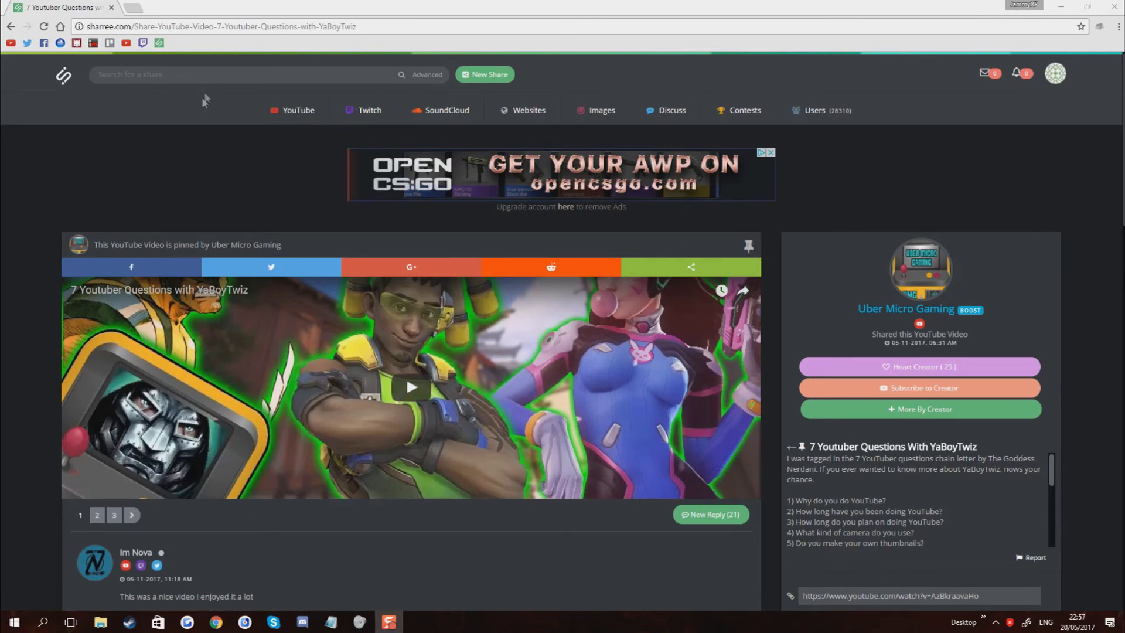
Step: Return to the YouTube shares feed and highlight the Pinned Shares heading
left_click(297, 110)
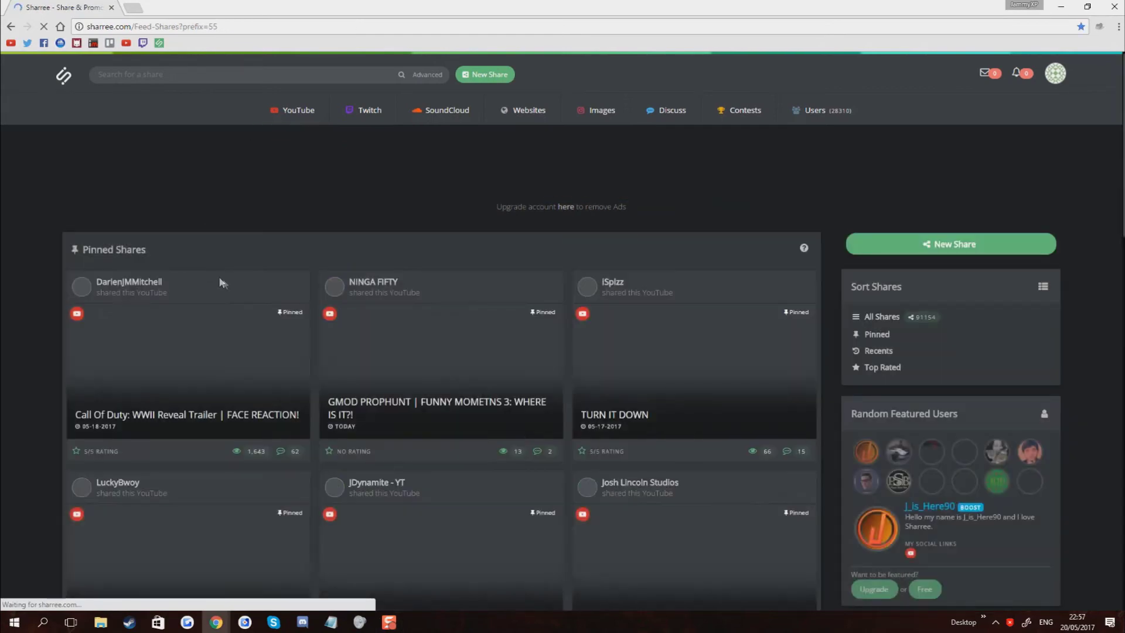
left_click_drag(154, 251, 84, 253)
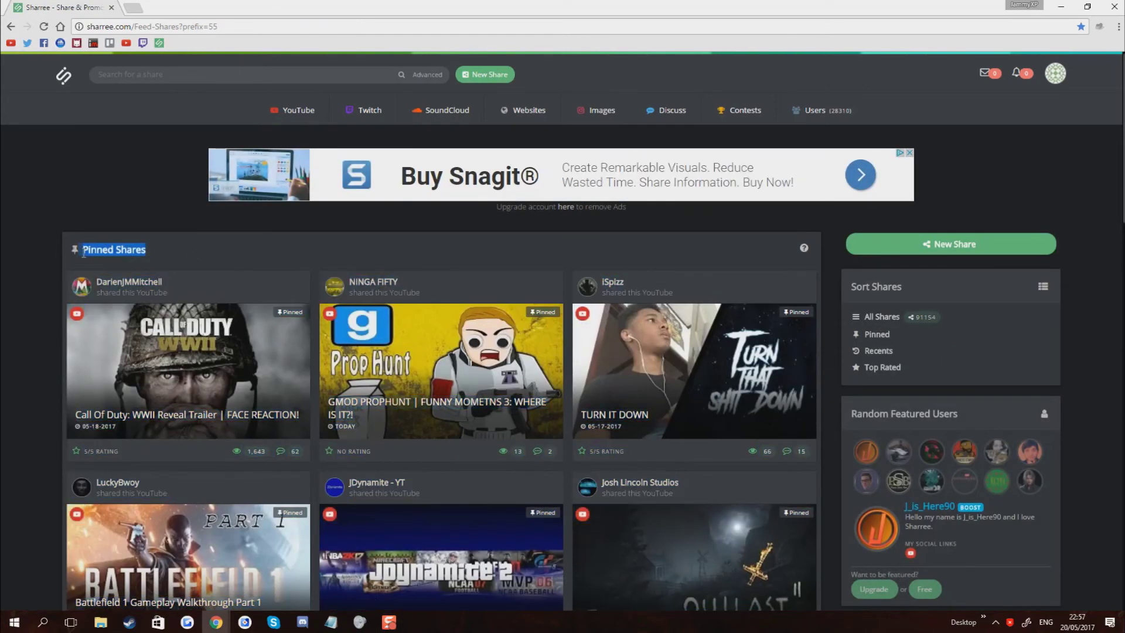
scroll(260, 338, "down", 3)
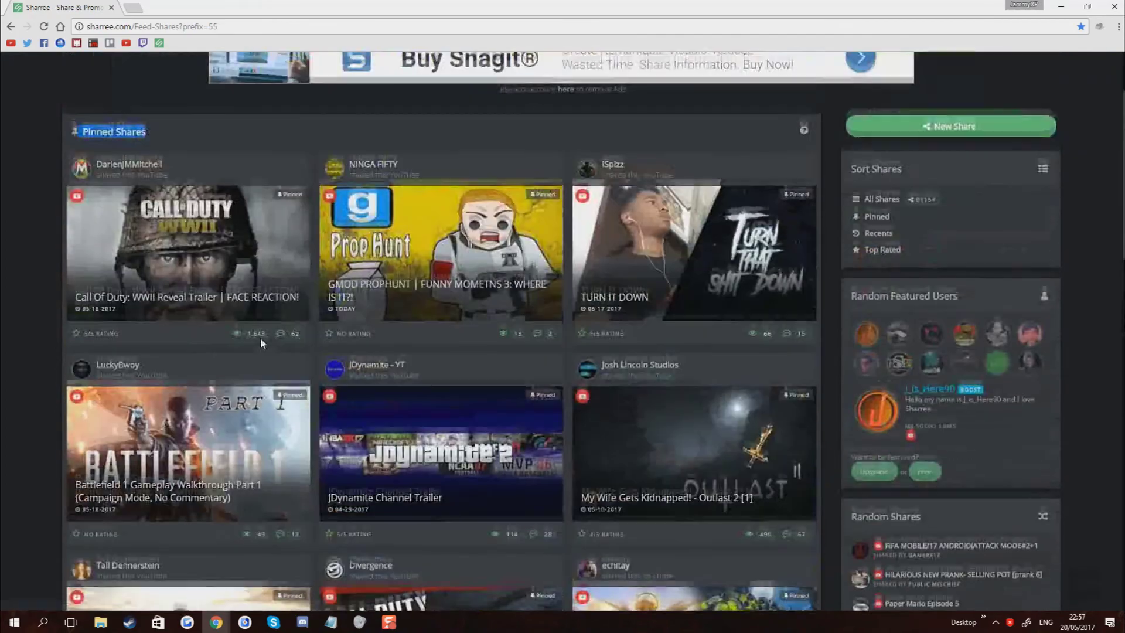
scroll(260, 338, "down", 4)
scroll(352, 293, "down", 2)
Step: Browse the Pinned Shares grid, now led by the Call of Duty: WWII reveal trailer
scroll(463, 246, "up", 9)
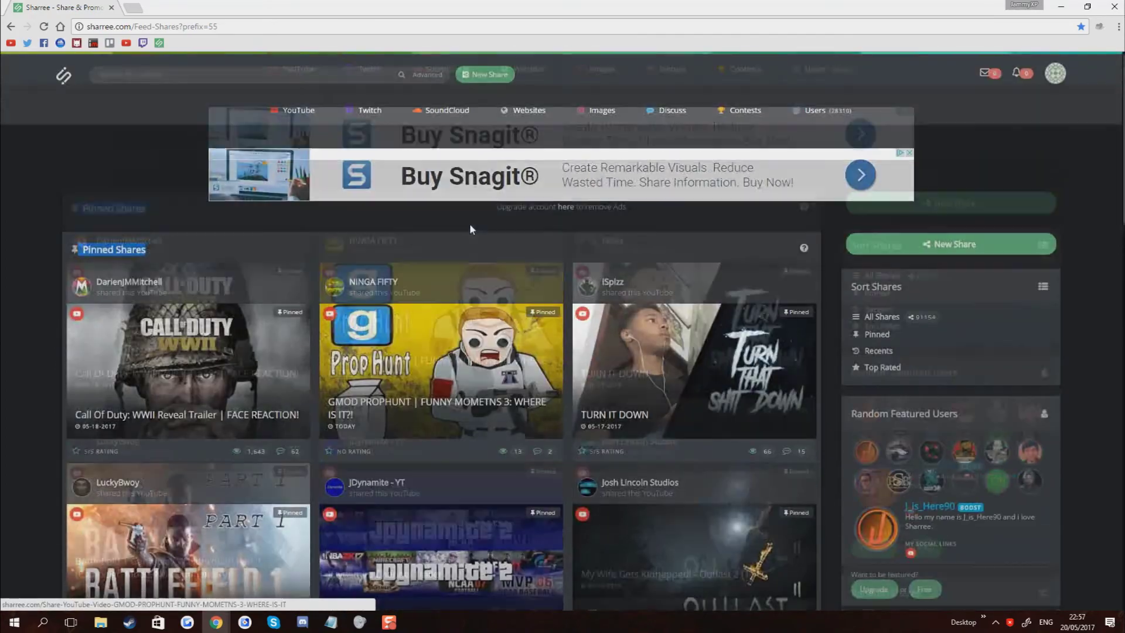
scroll(469, 223, "down", 3)
scroll(475, 220, "up", 3)
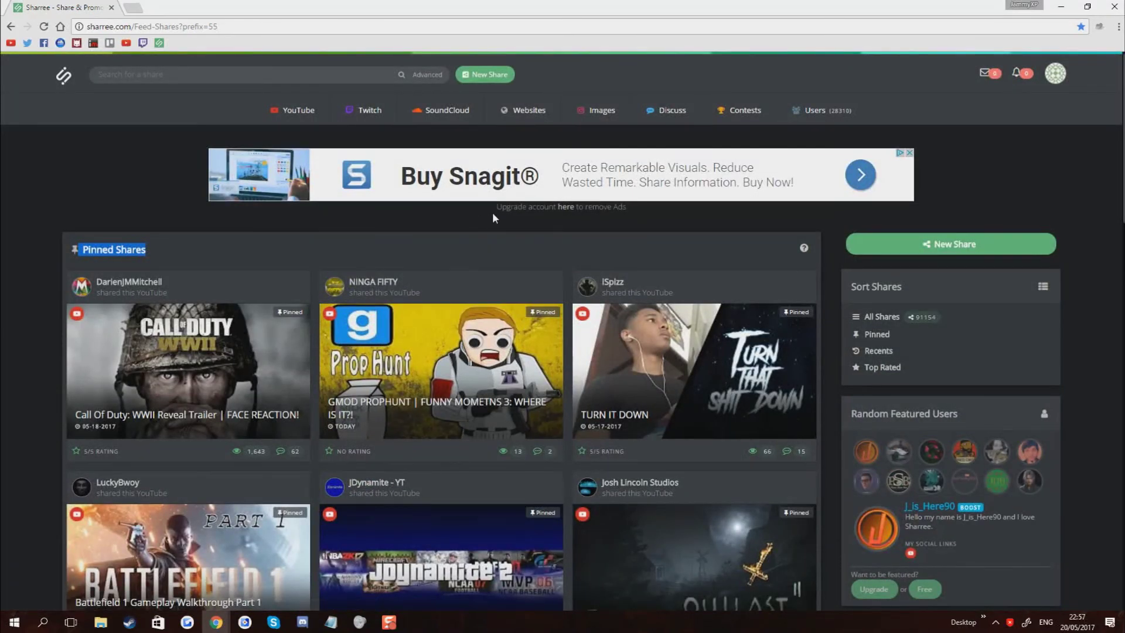
scroll(493, 214, "down", 3)
scroll(492, 214, "up", 3)
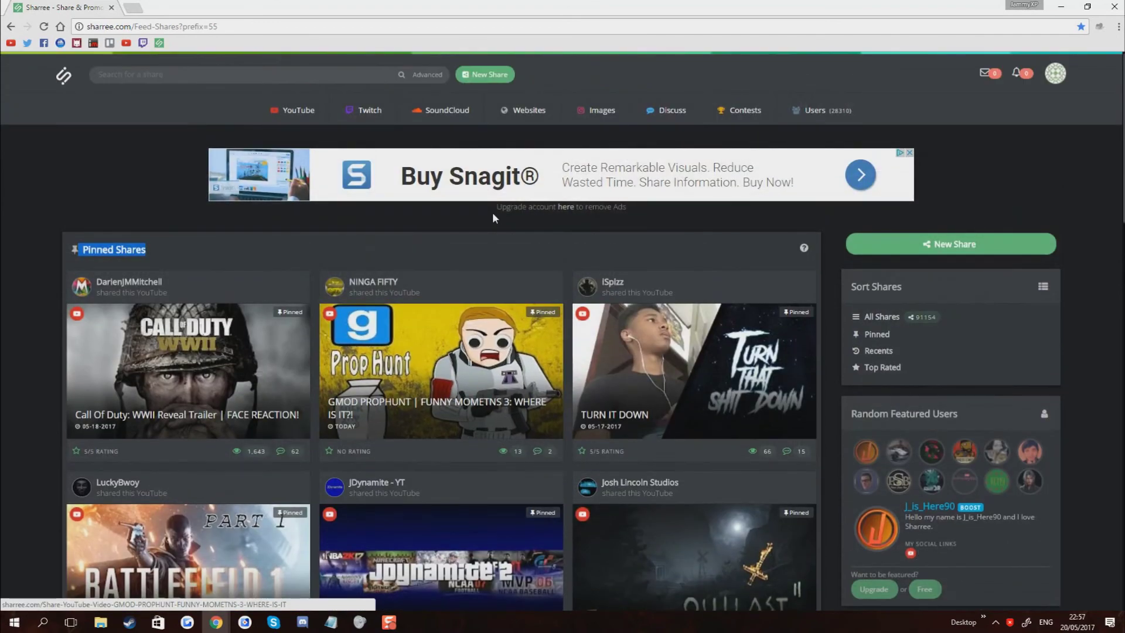
scroll(494, 215, "down", 3)
scroll(494, 215, "up", 3)
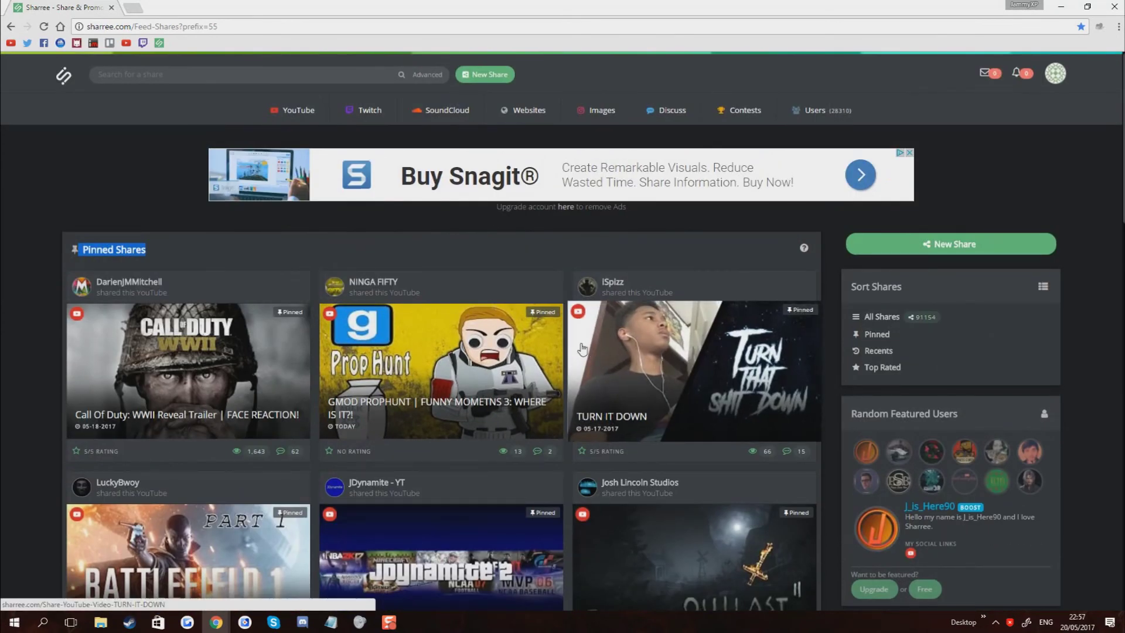
scroll(580, 349, "down", 2)
scroll(551, 347, "down", 3)
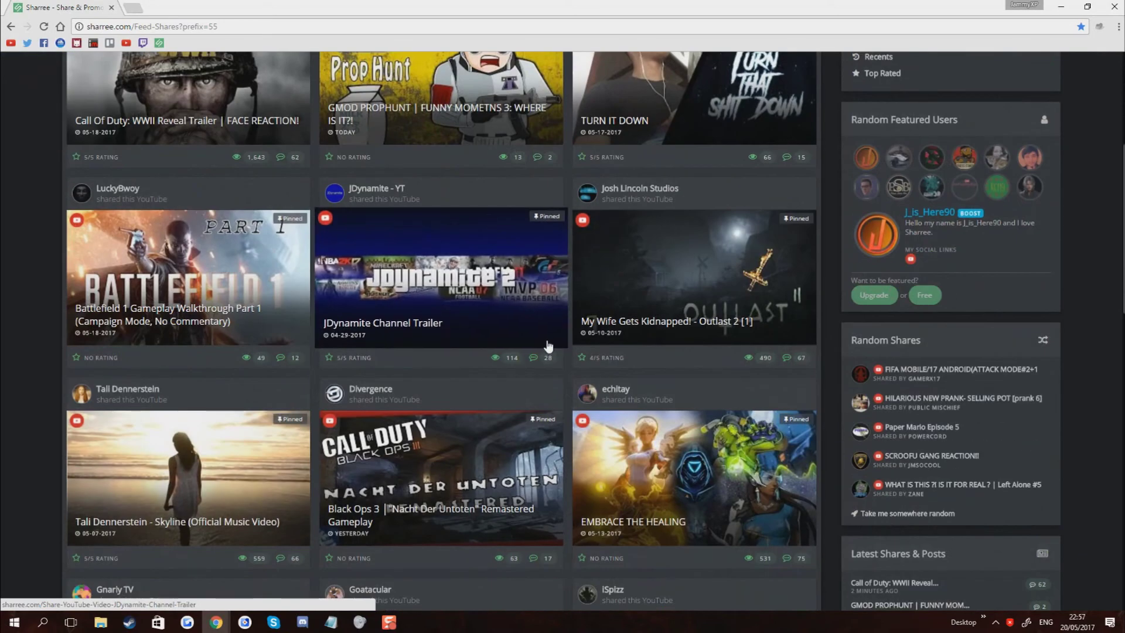
scroll(548, 346, "up", 3)
scroll(546, 339, "up", 2)
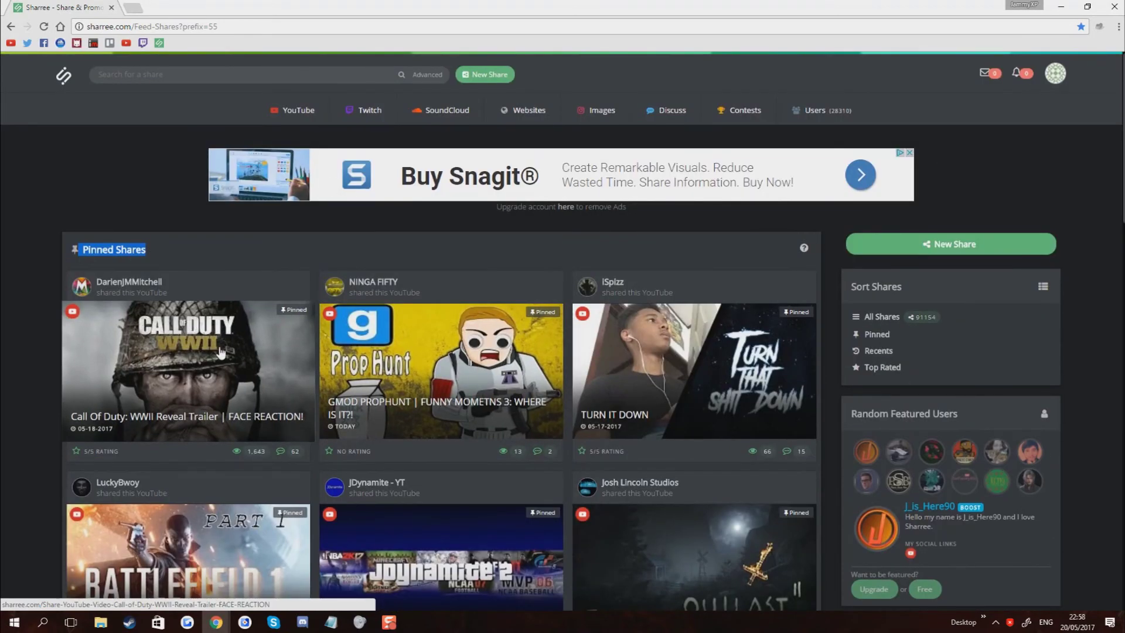